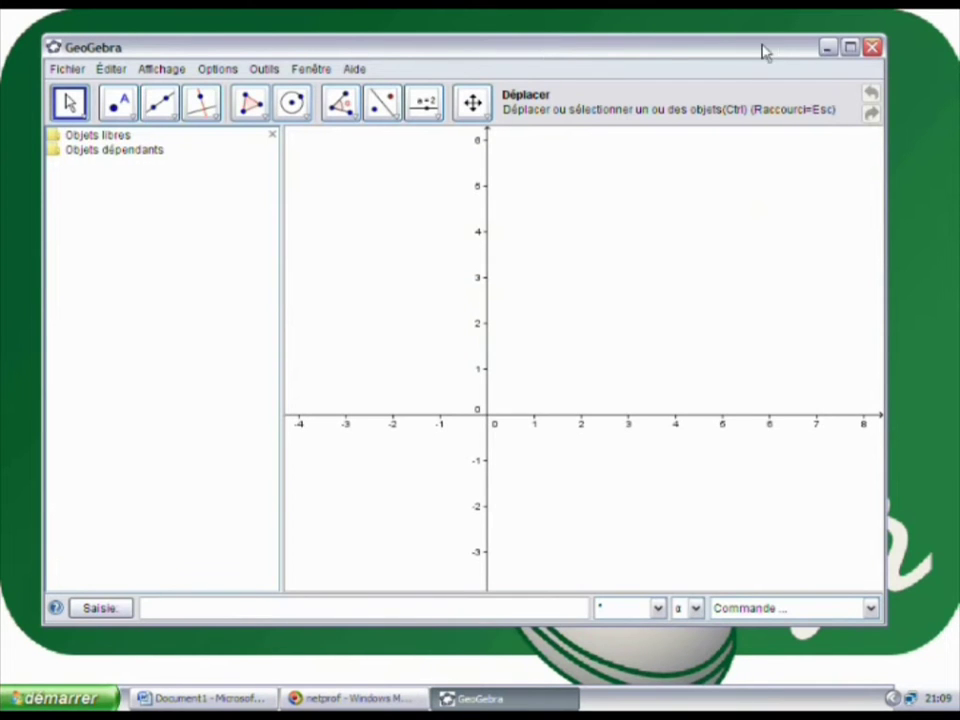
Maximize the GeoGebra window, switch to the Word document and examine its list of equations to solve
left_click(849, 47)
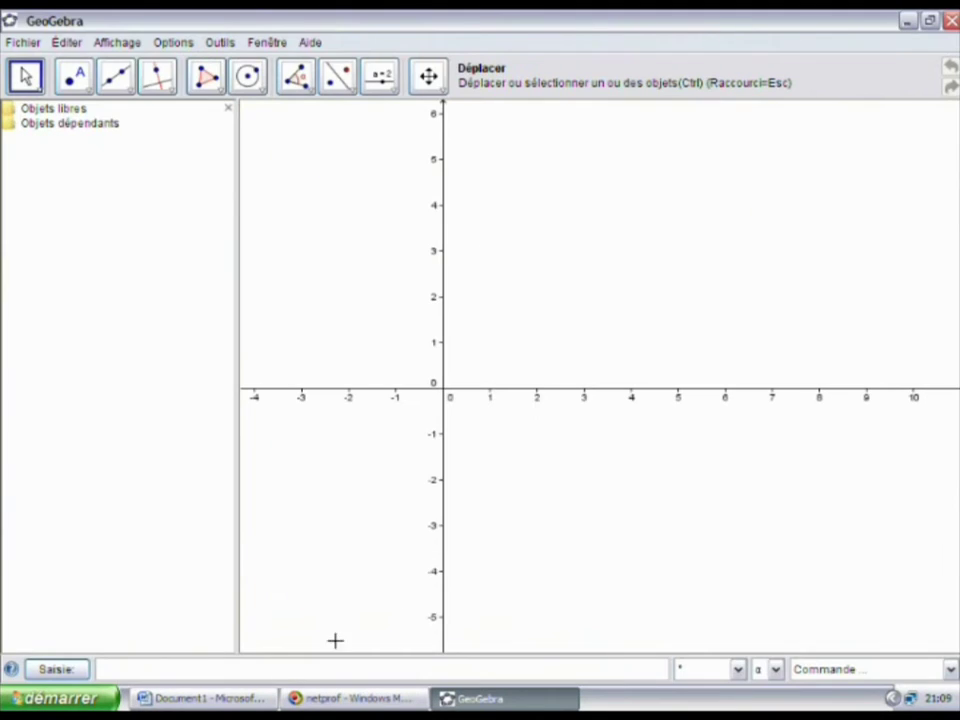
left_click(224, 706)
scroll(480, 400, "down", 2)
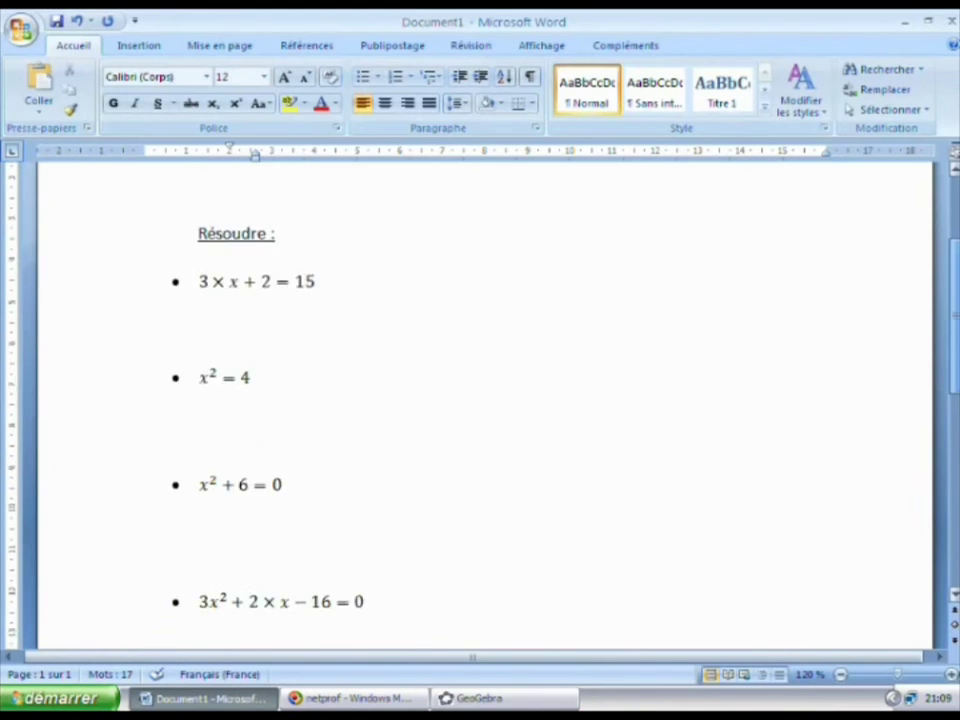
scroll(480, 400, "up", 1)
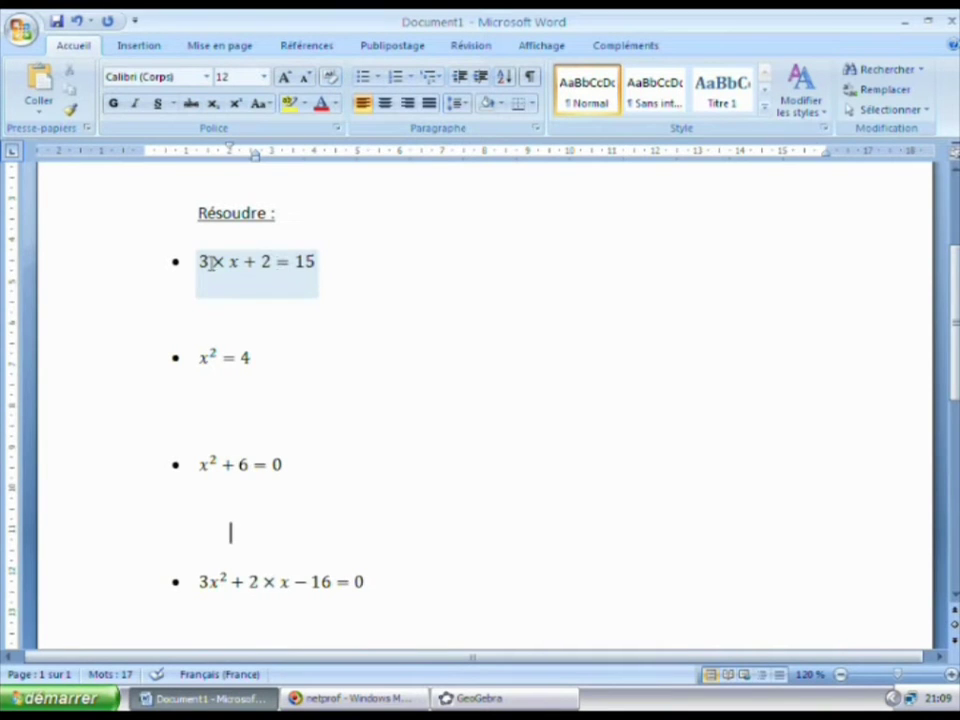
scroll(955, 290, "down", 1)
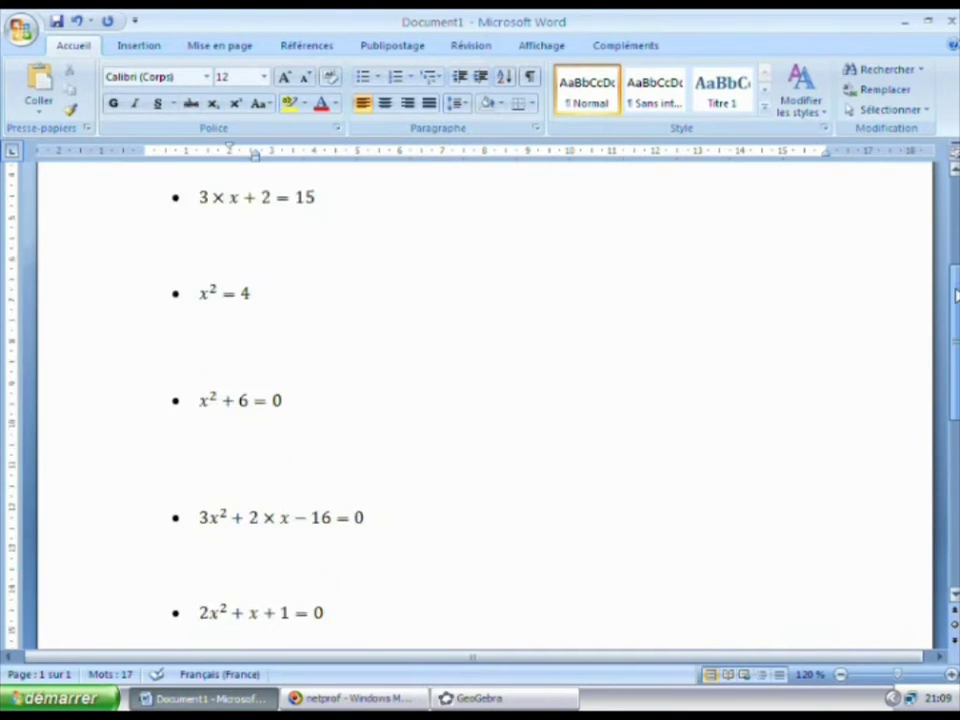
scroll(955, 290, "down", 1)
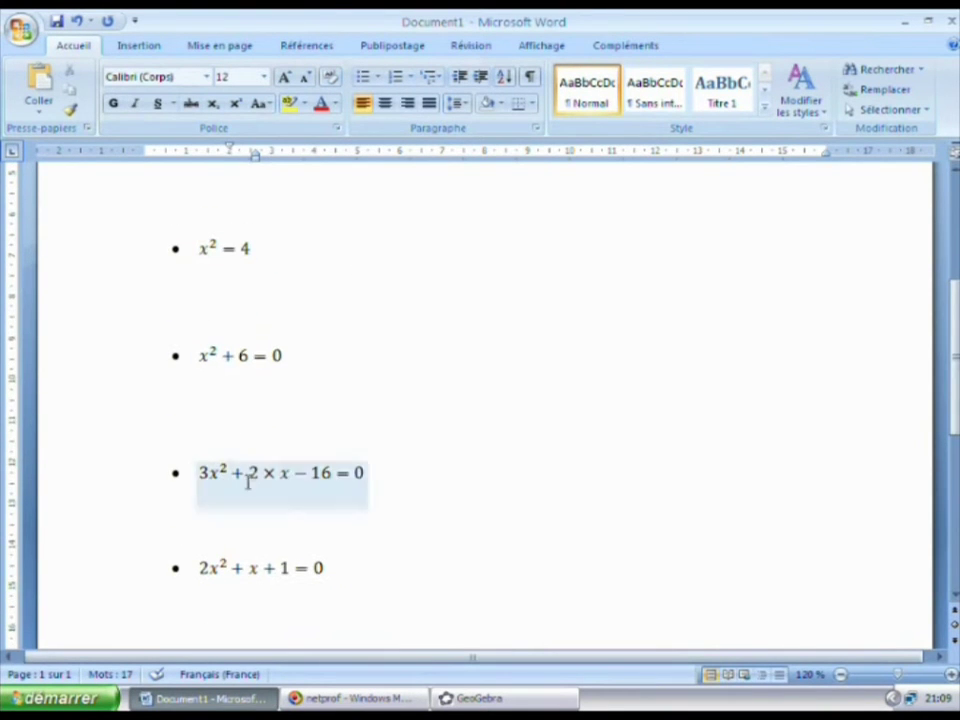
scroll(957, 300, "down", 5)
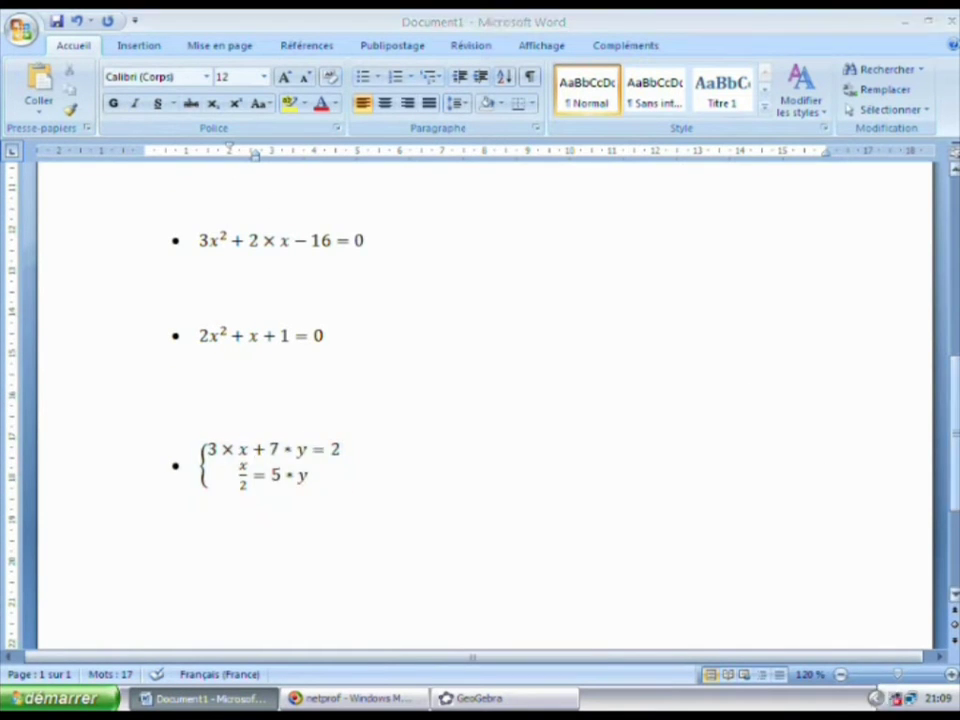
left_click_drag(955, 520, 955, 495)
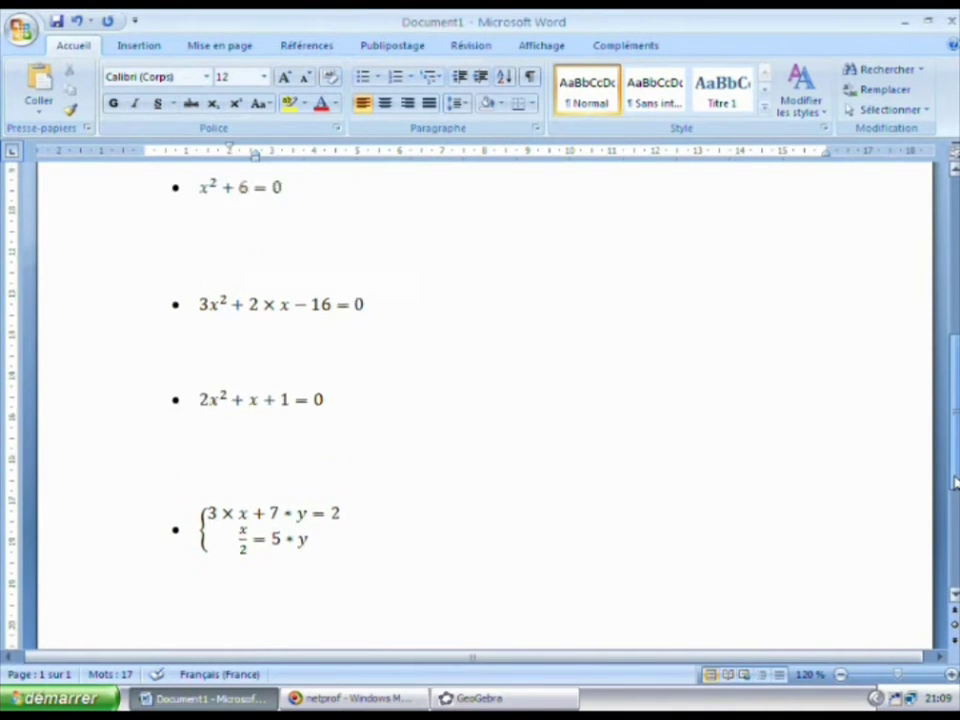
scroll(712, 320, "up", 9)
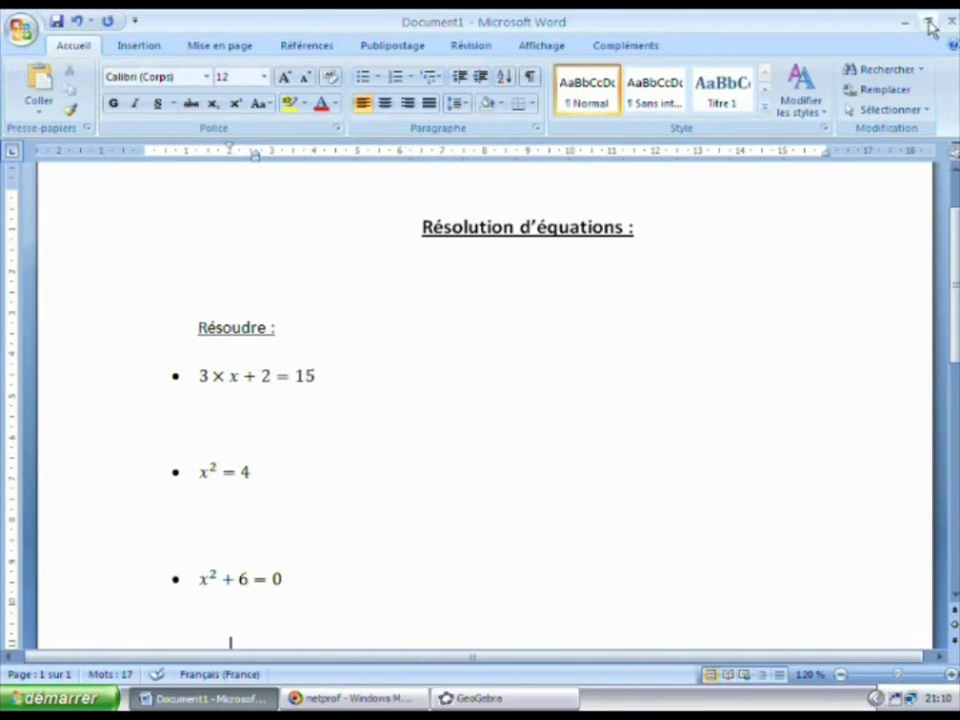
Switch to GeoGebra and enter the first equation of the Word document as 3*x+2=15
left_click(565, 700)
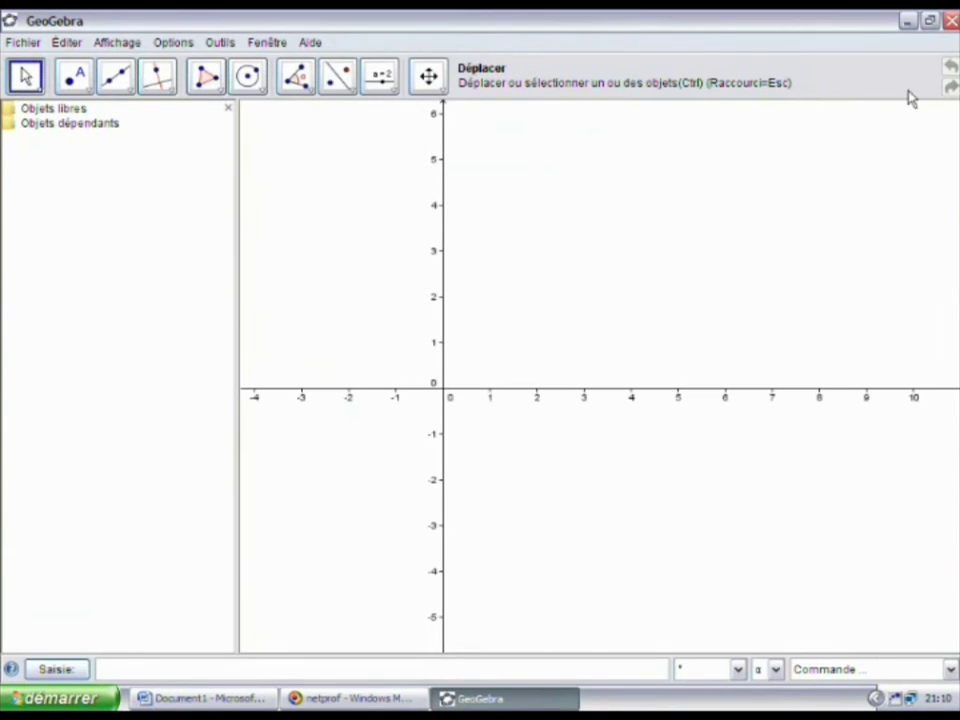
left_click(928, 22)
left_click_drag(530, 47, 816, 17)
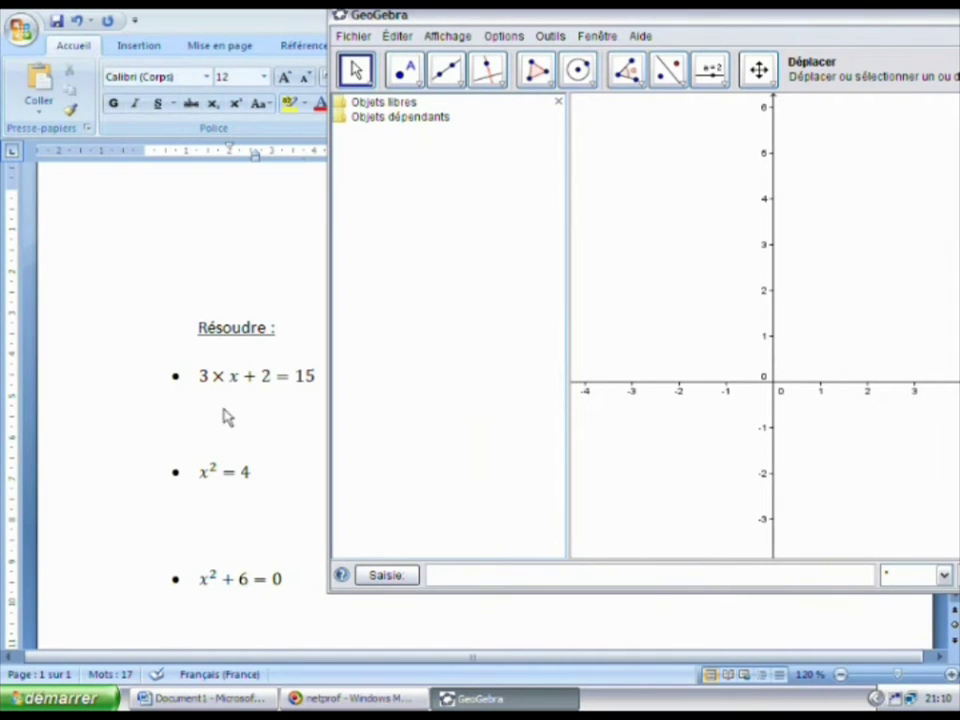
left_click_drag(626, 19, 666, 19)
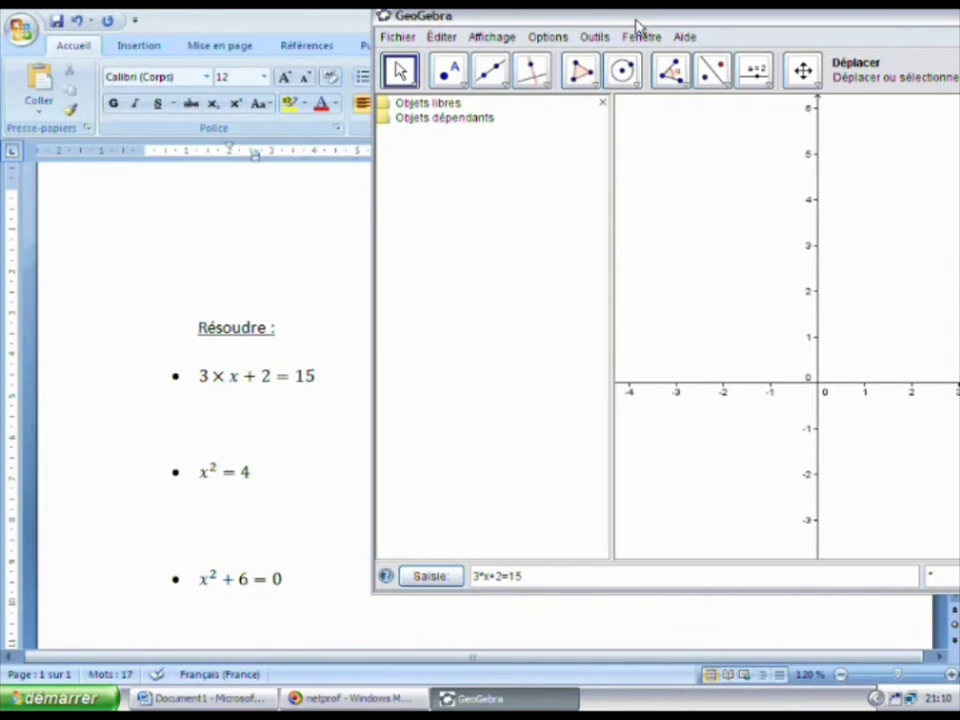
left_click_drag(639, 24, 364, 84)
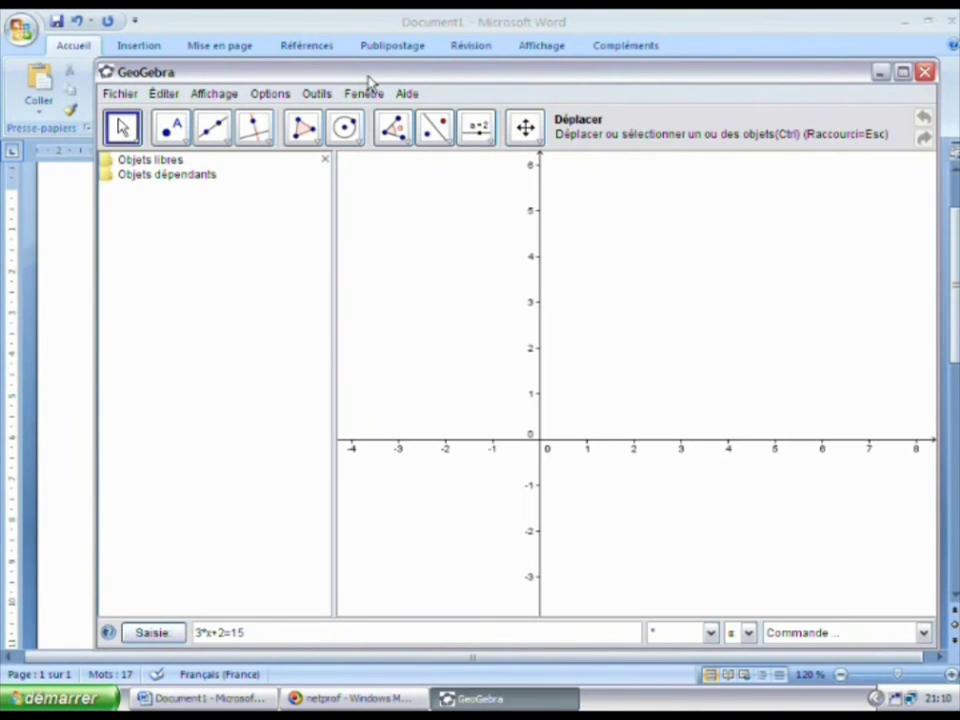
left_click(903, 73)
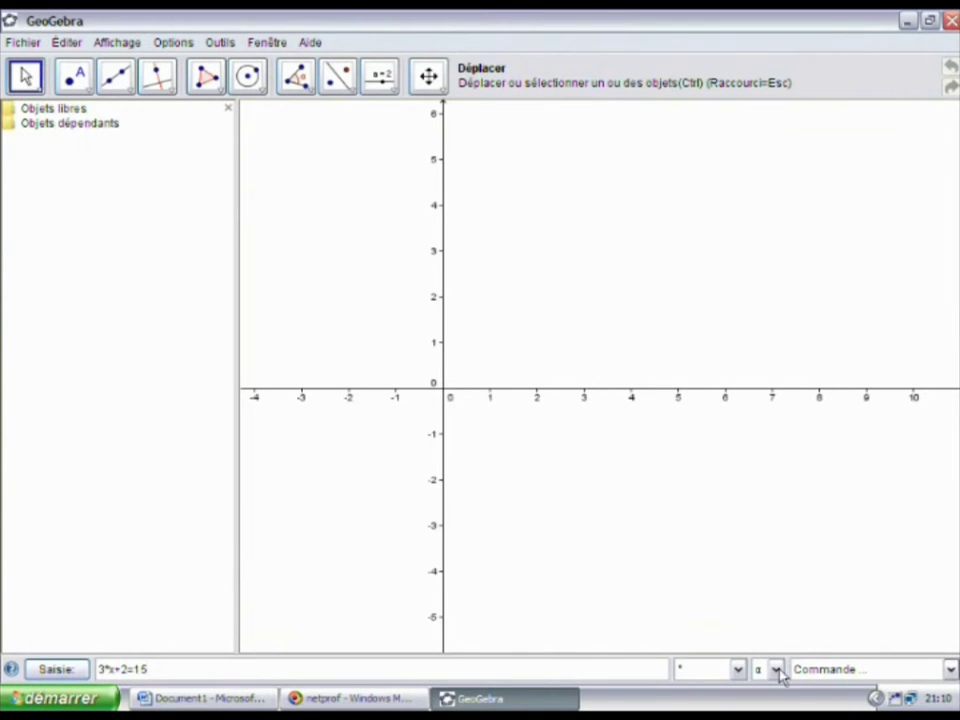
left_click(84, 676)
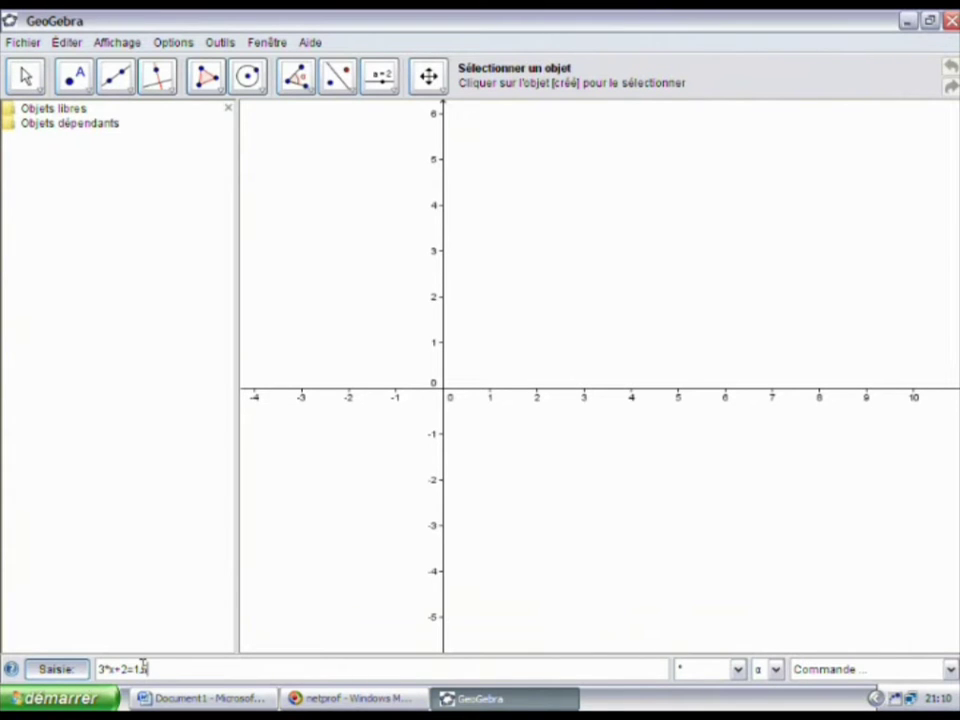
key("Return")
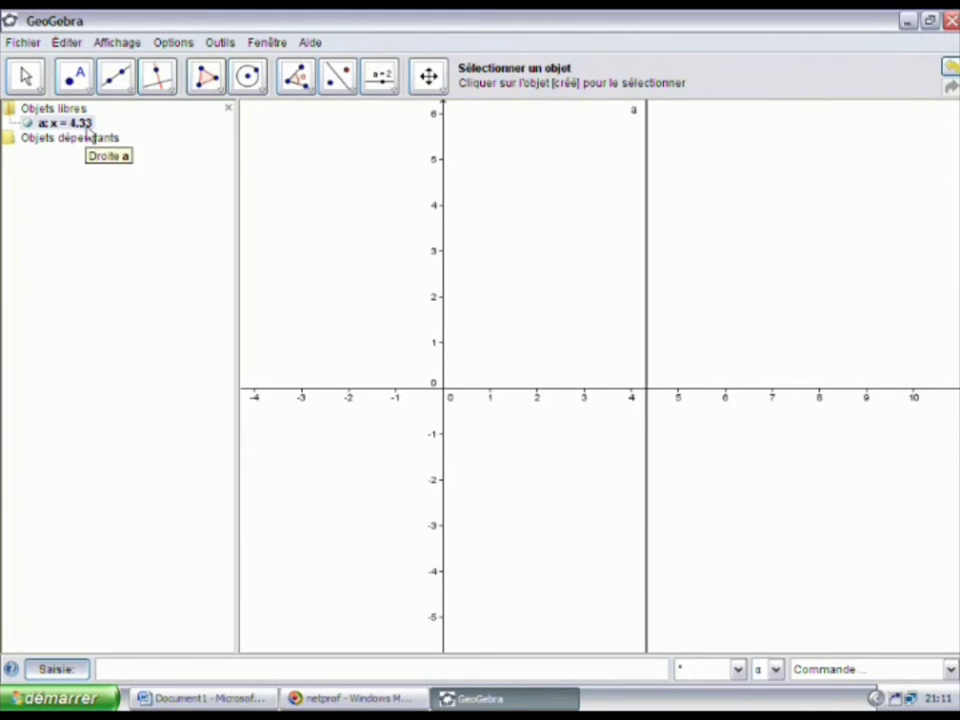
Set the number of decimals to 5 to check the solution, and restore it to 2
left_click(175, 42)
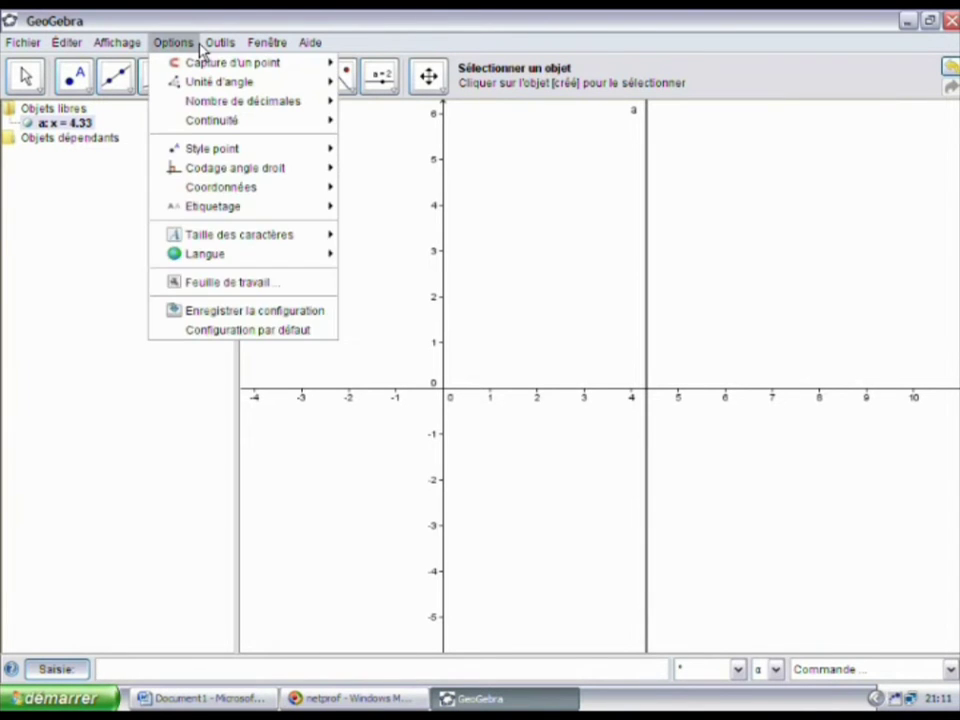
mouse_move(221, 101)
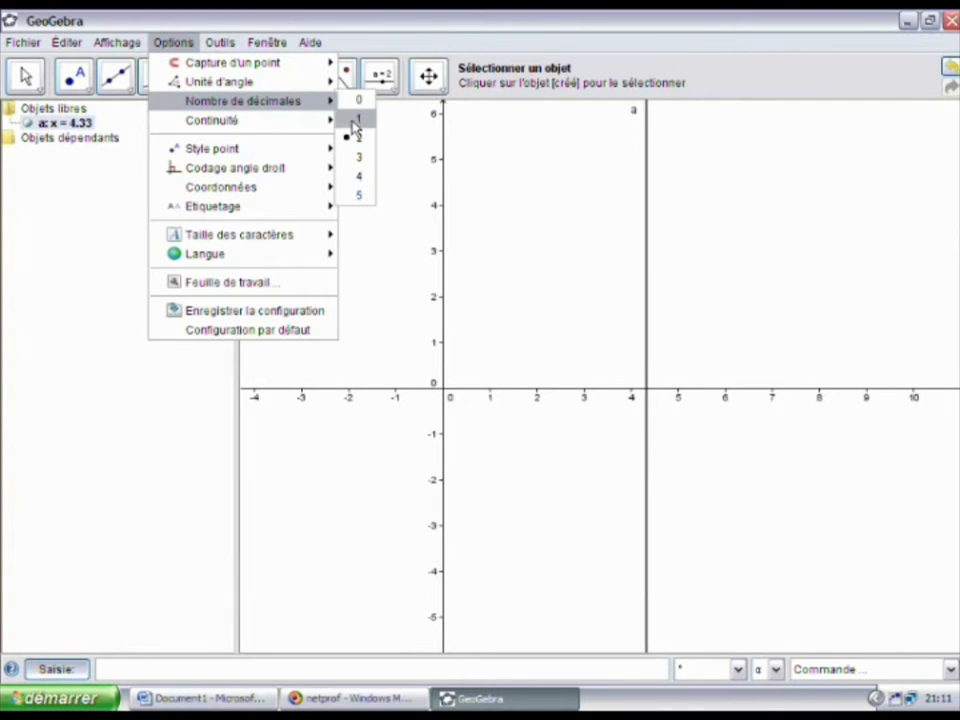
left_click(362, 196)
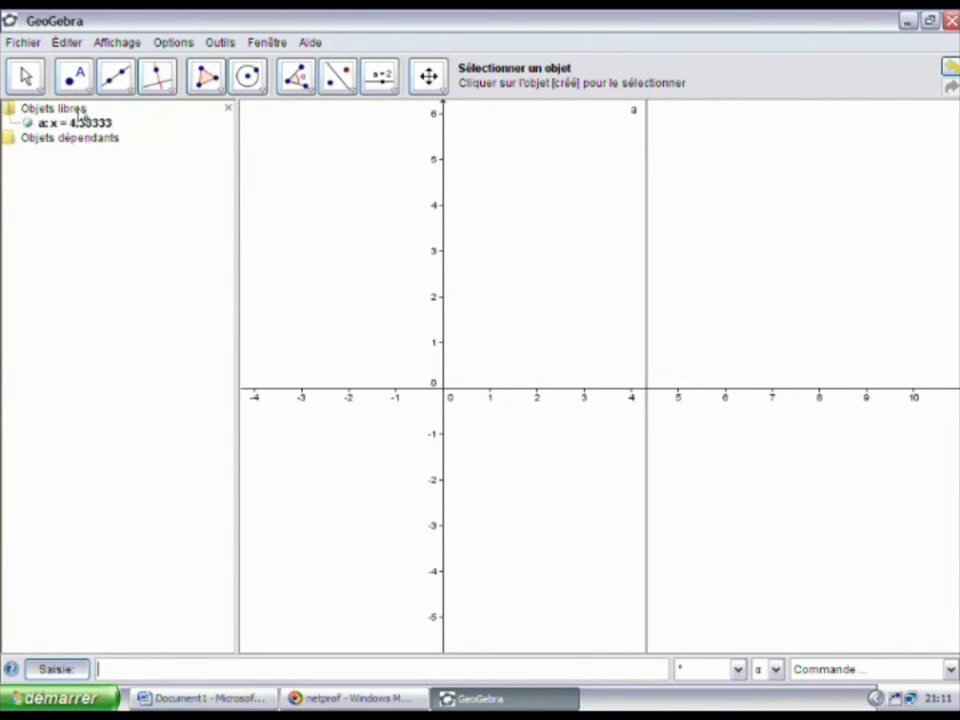
left_click(176, 44)
mouse_move(240, 101)
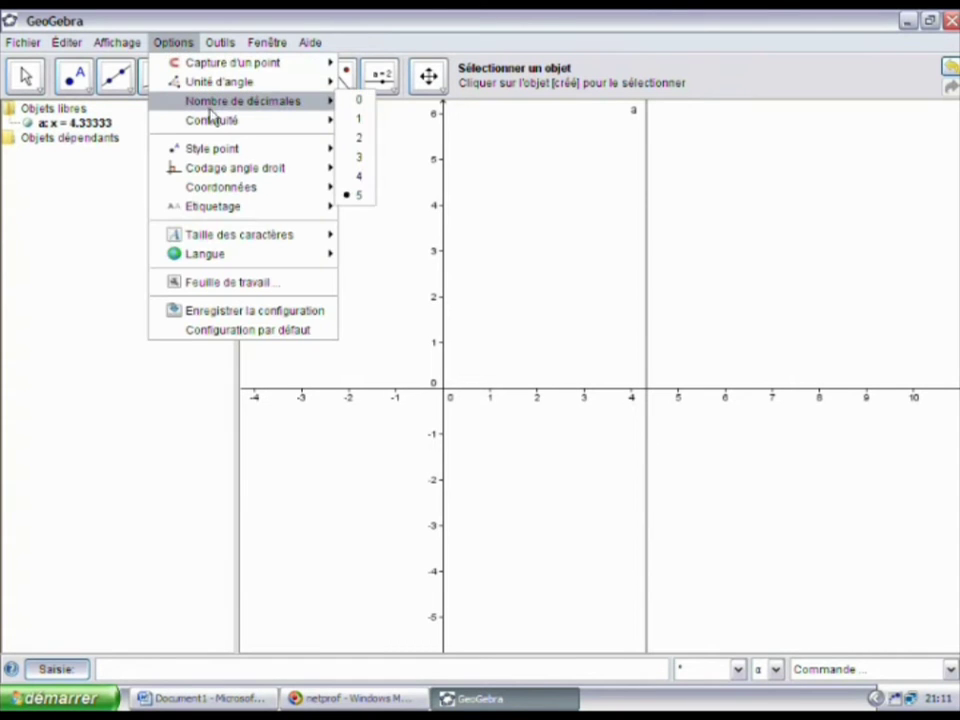
left_click(358, 138)
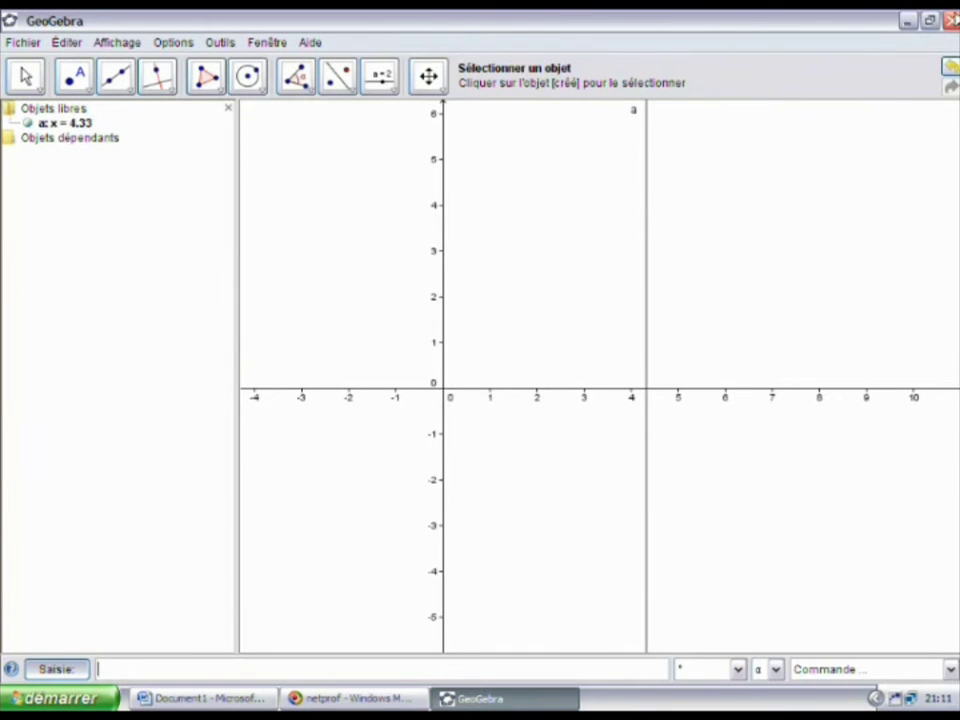
Place the GeoGebra window beside the Word equations and enter 13/3 as a number
left_click(938, 20)
left_click_drag(489, 79, 775, 147)
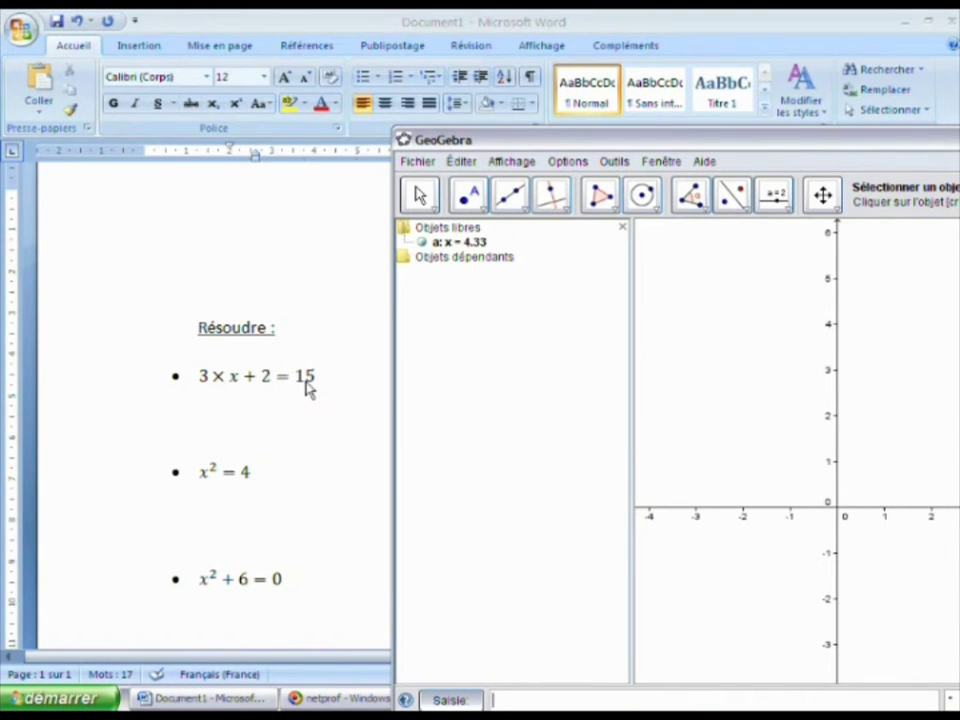
left_click_drag(557, 145, 422, 38)
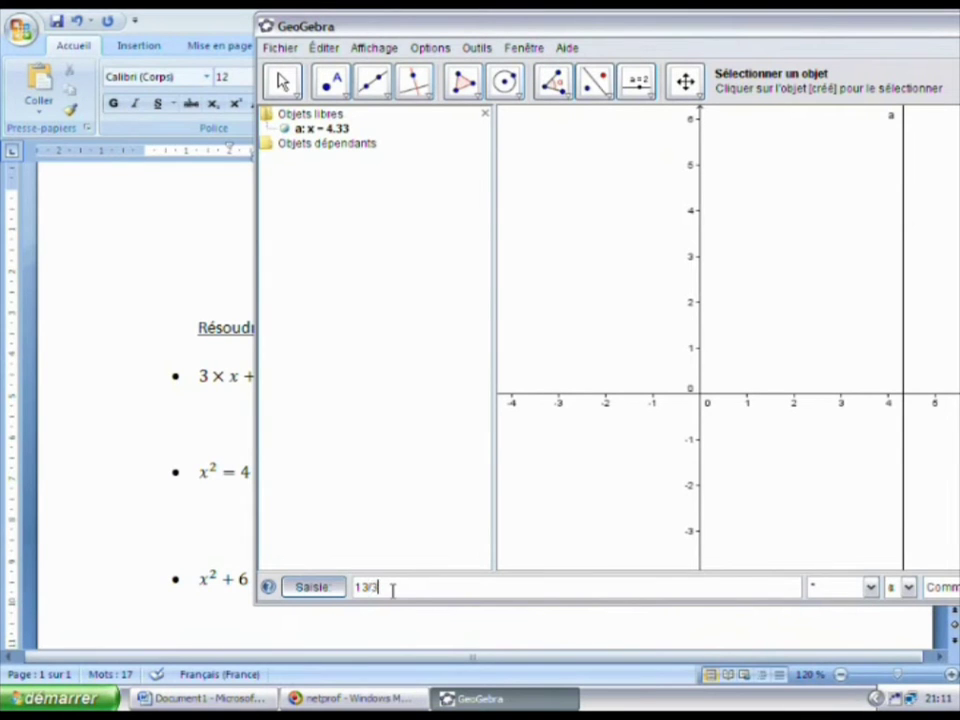
key("Return")
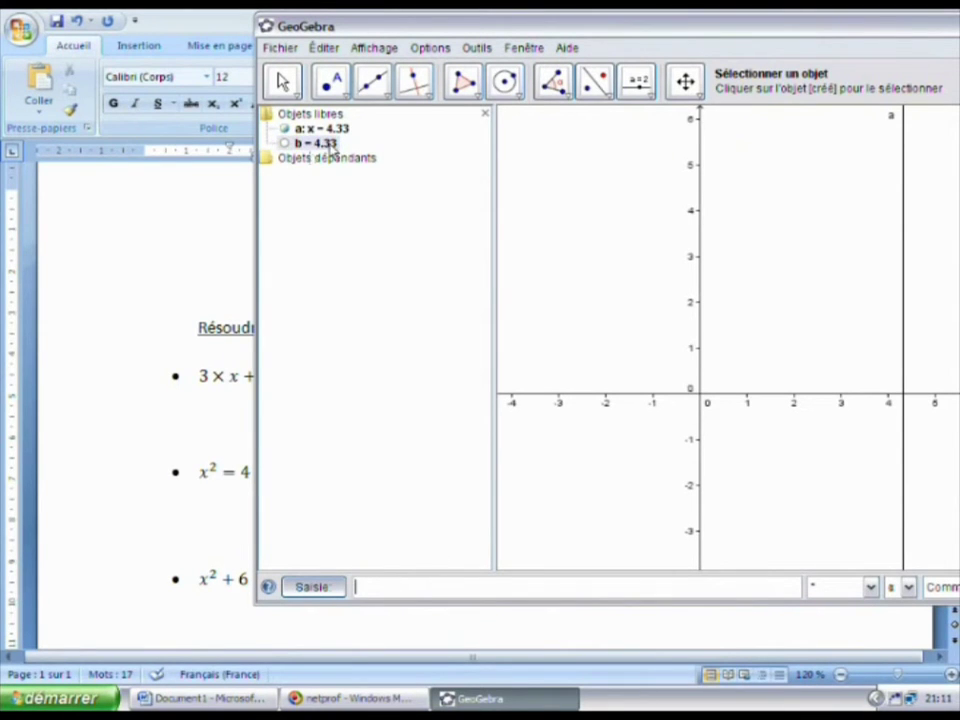
Compare the line's equation with the number b at 5 and 1 decimals, and restore 2 decimals
left_click(428, 48)
mouse_move(500, 106)
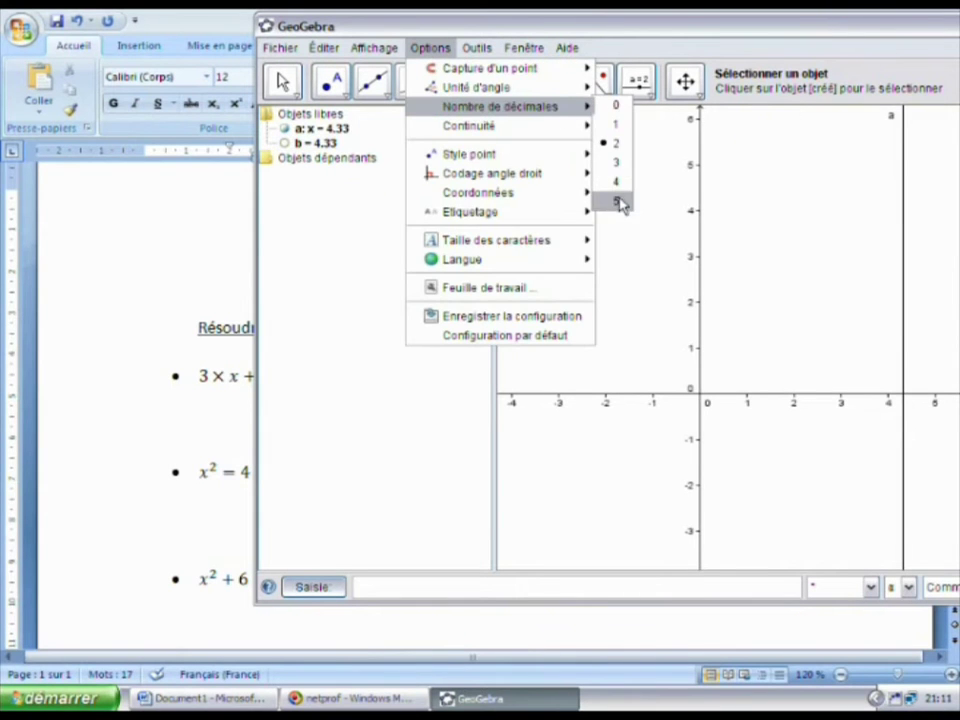
left_click(618, 199)
left_click(420, 48)
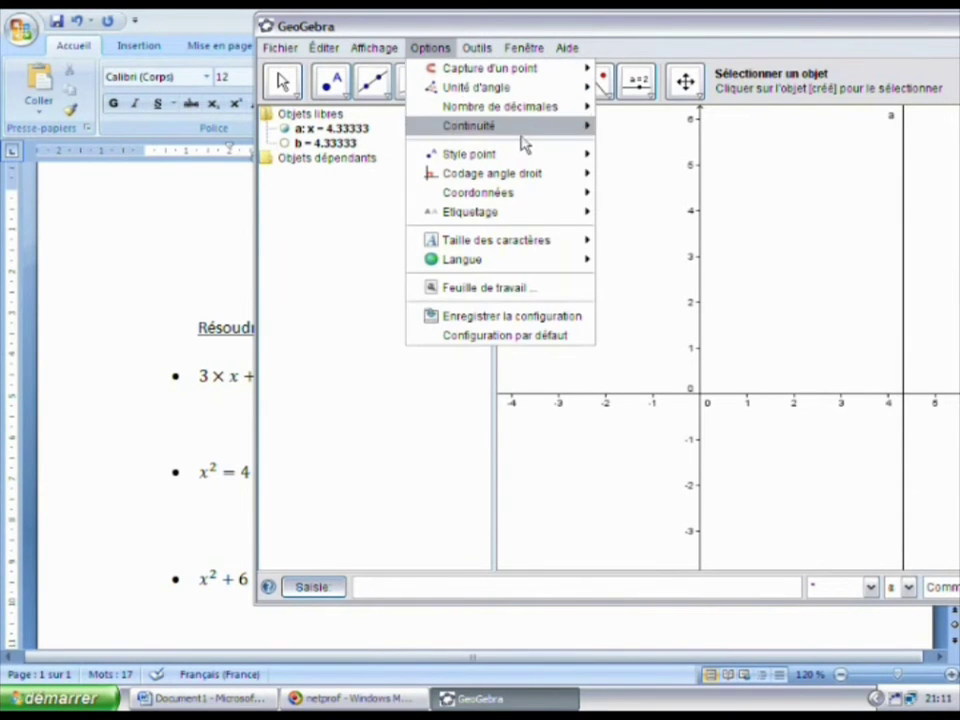
mouse_move(530, 110)
left_click(616, 124)
left_click(428, 48)
mouse_move(560, 106)
left_click(617, 146)
Maximize the GeoGebra window and inspect the number b among the free objects
left_click_drag(698, 30, 572, 32)
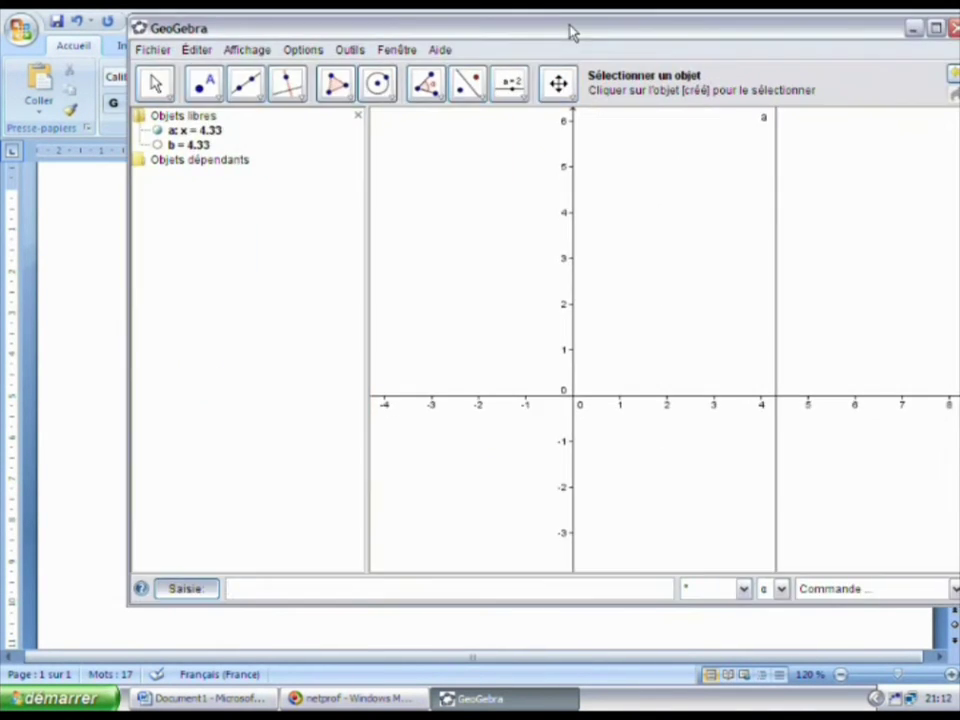
left_click(936, 28)
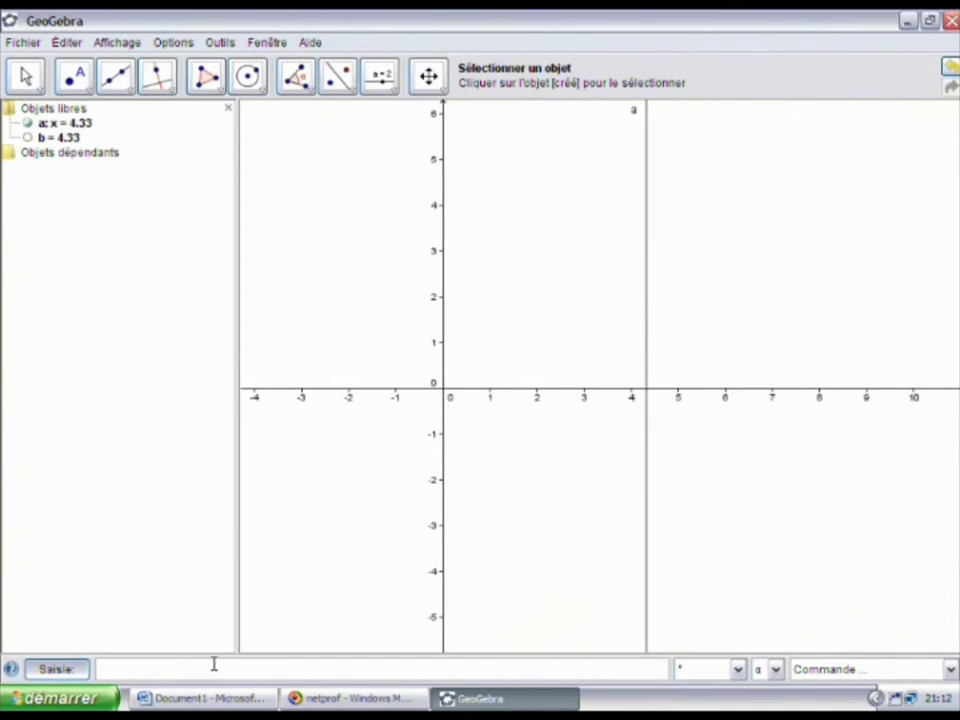
left_click(50, 139)
left_click(57, 139)
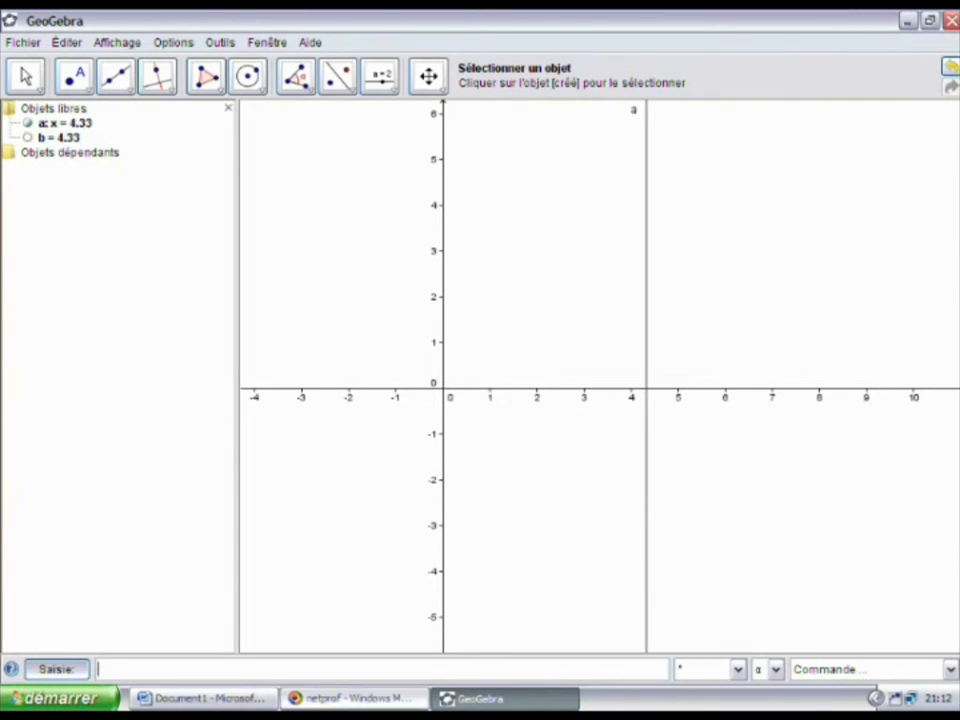
Switch to the Word document and examine the equations 3×x+2=15 and x²=4
left_click(205, 698)
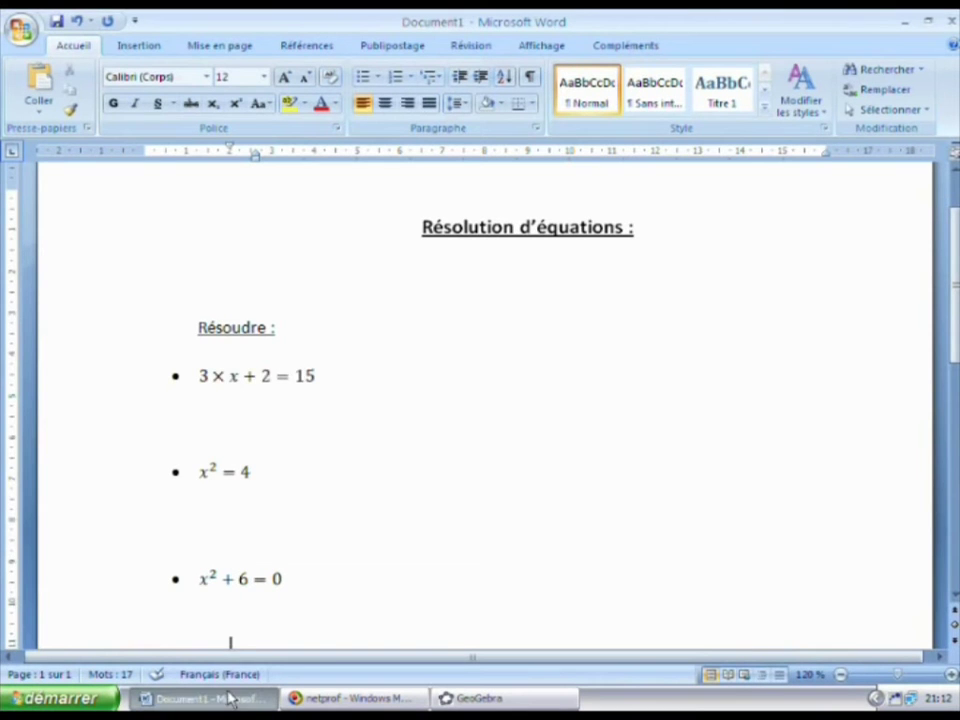
left_click(233, 375)
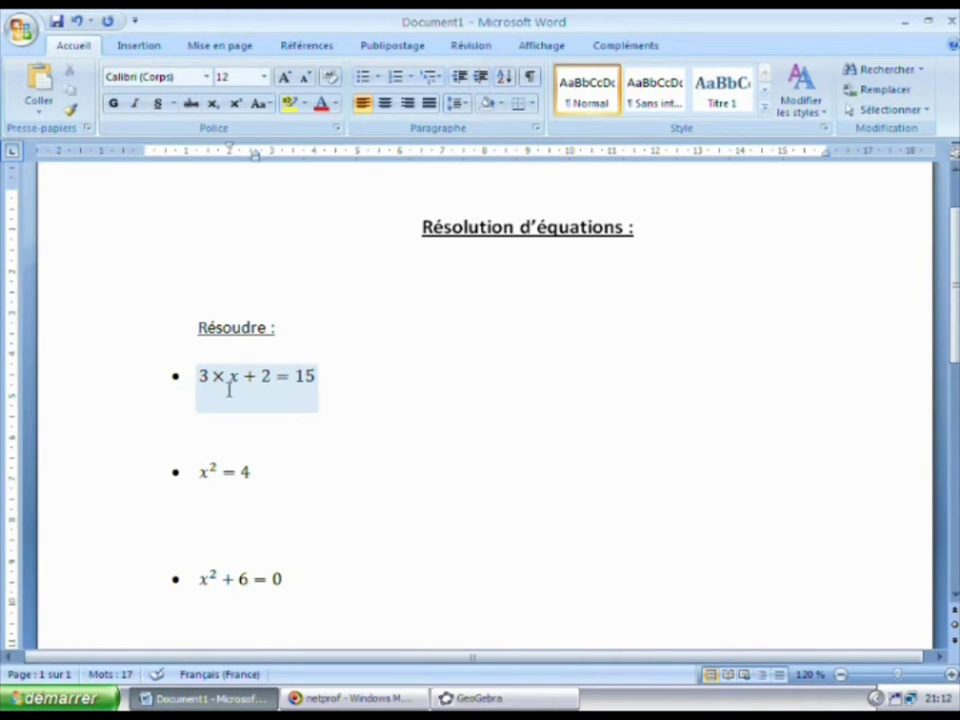
left_click(230, 642)
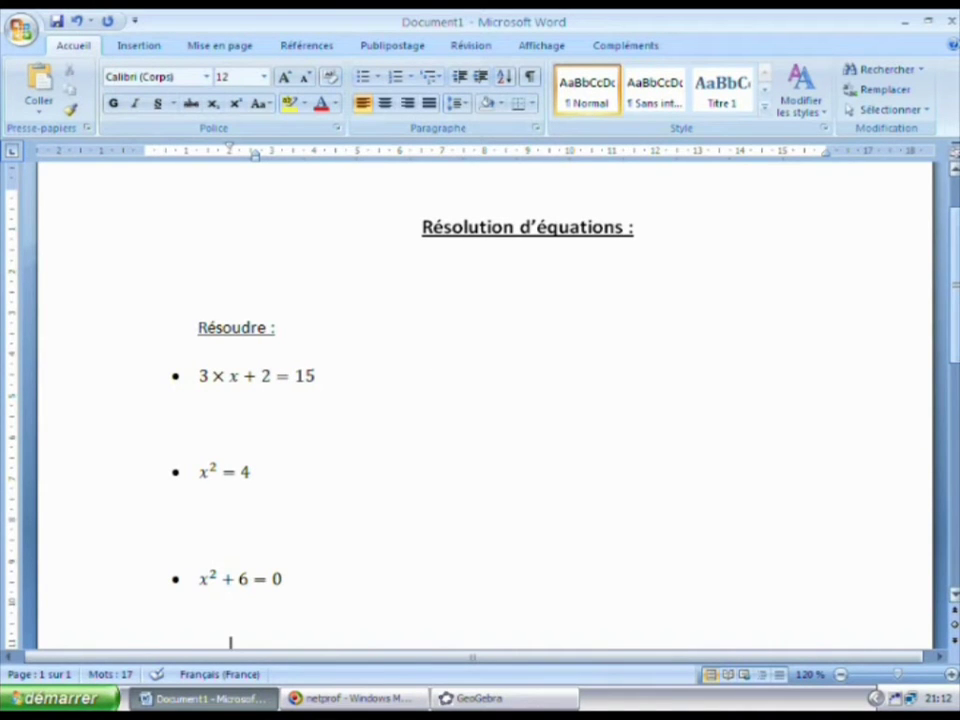
left_click(205, 470)
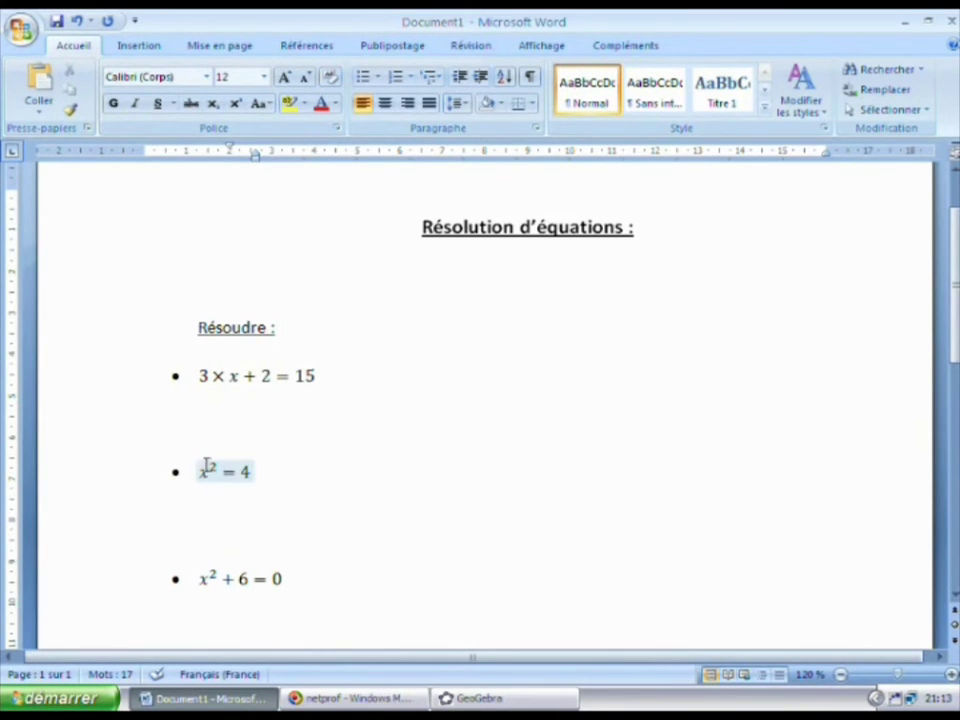
Switch back to GeoGebra and delete line a from the free objects
left_click(462, 700)
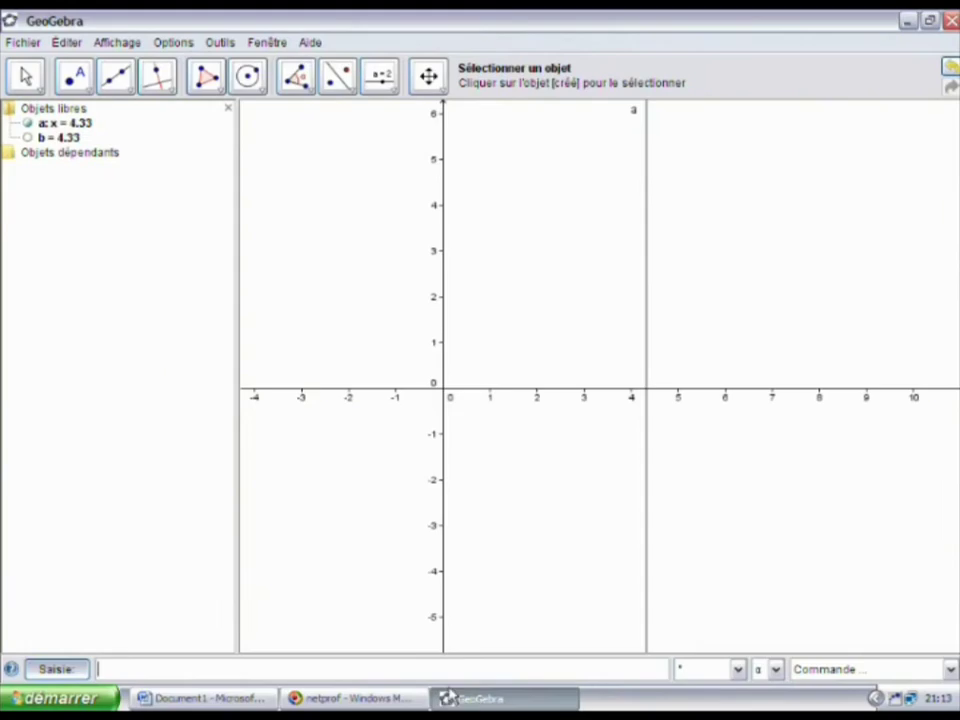
right_click(48, 124)
right_click(38, 124)
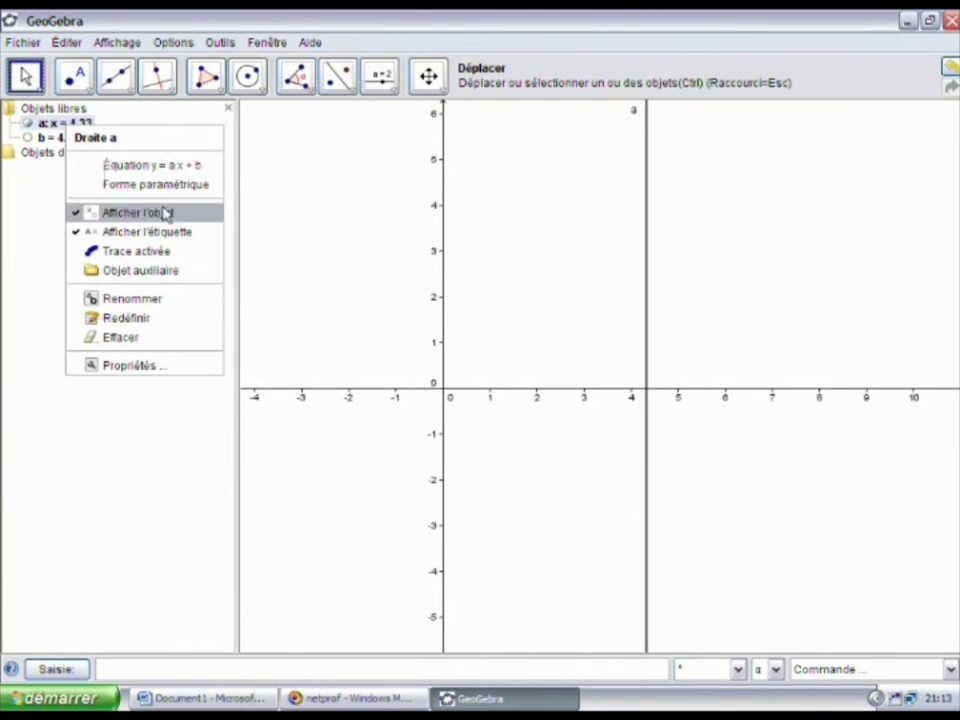
left_click(190, 340)
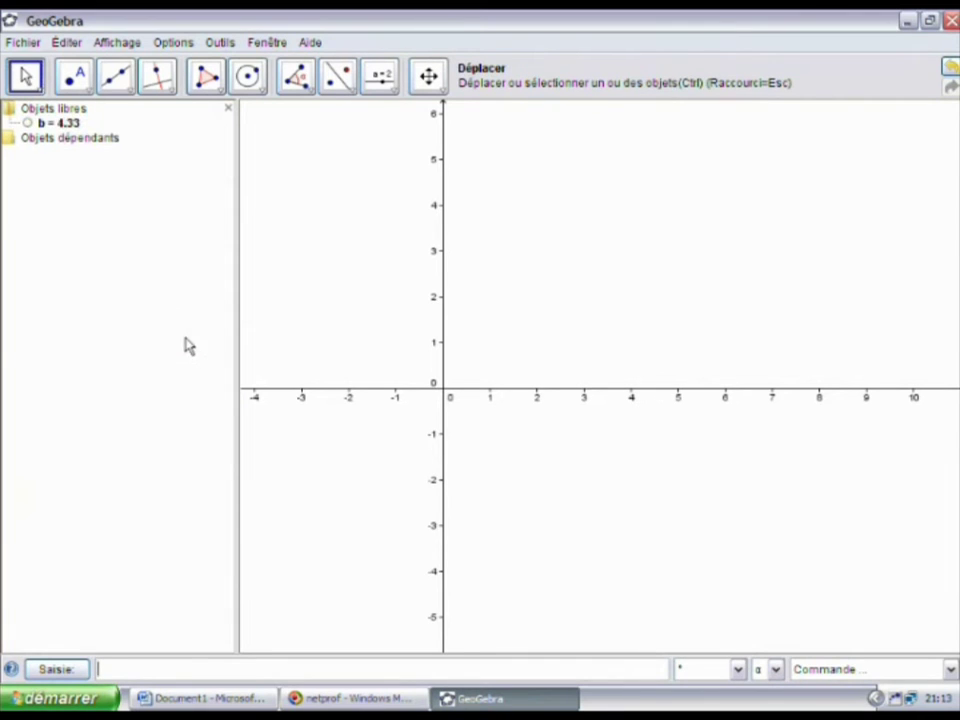
Delete the number b from the free objects and enter the equation x²=4
right_click(51, 124)
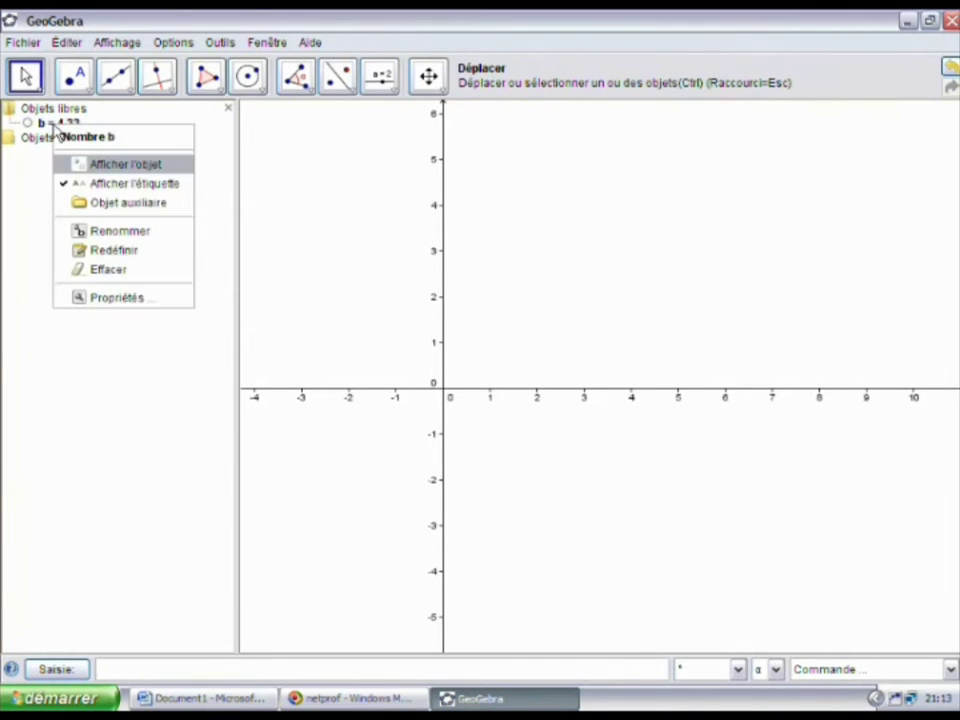
left_click(117, 270)
left_click(125, 667)
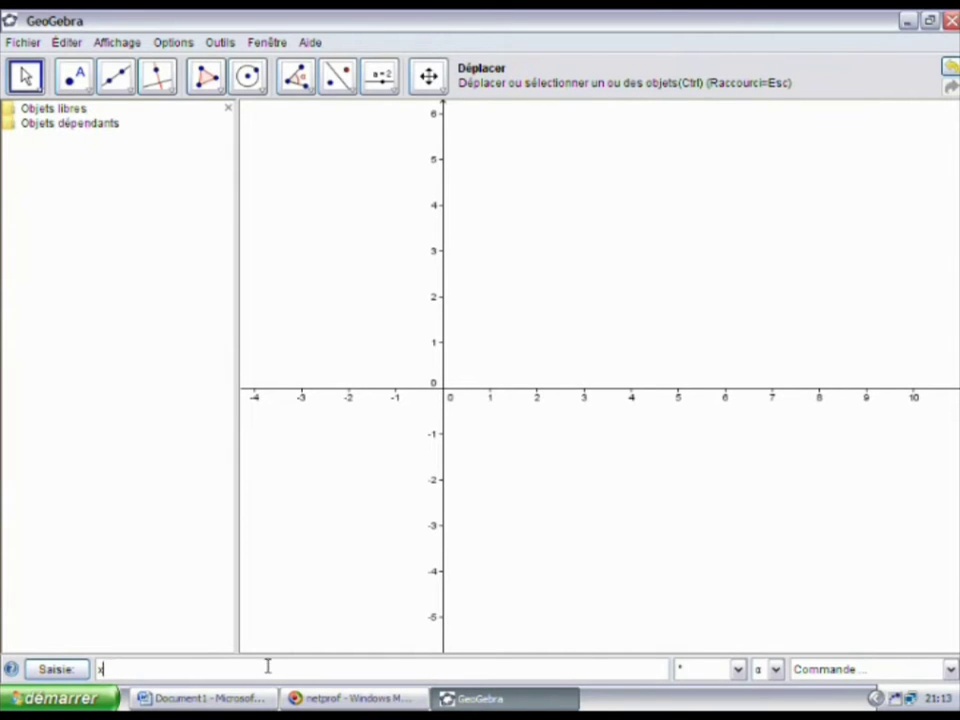
left_click(738, 669)
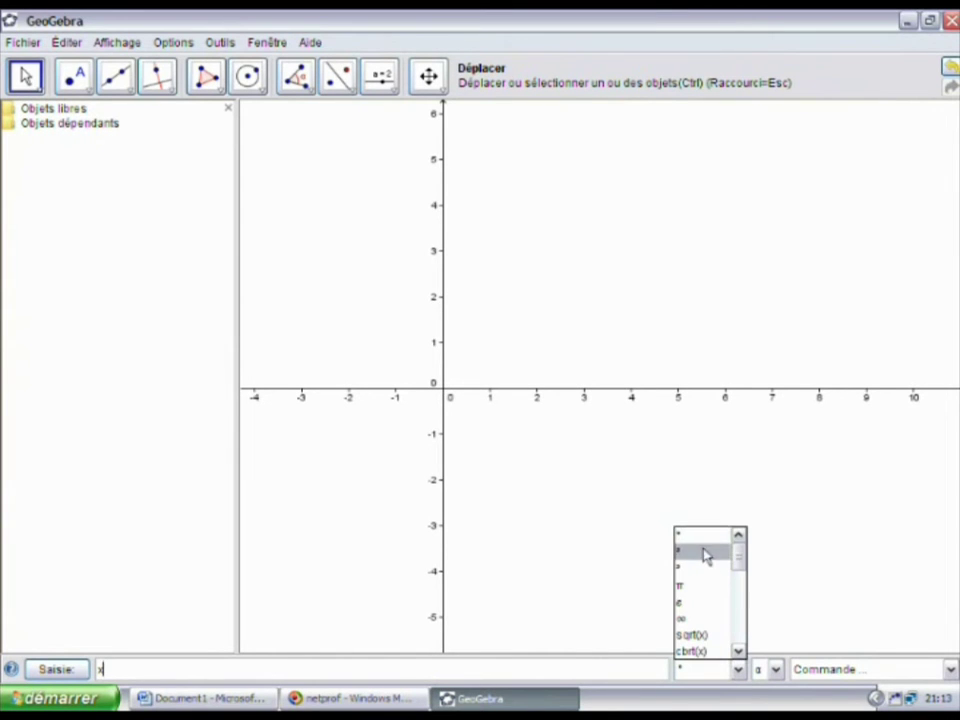
left_click(738, 669)
left_click(738, 669)
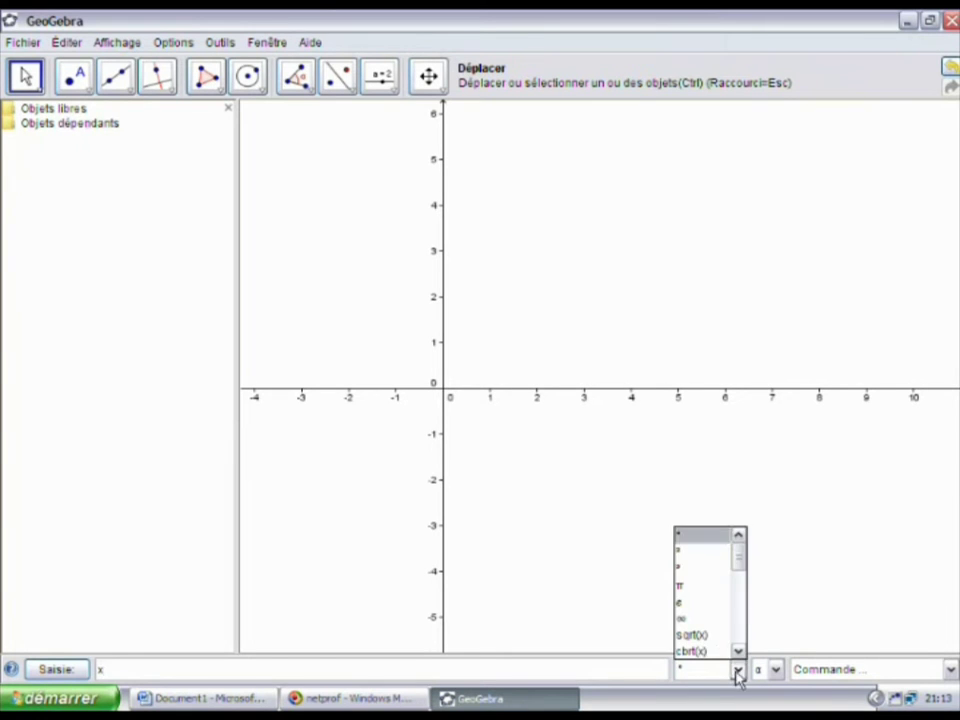
left_click(706, 565)
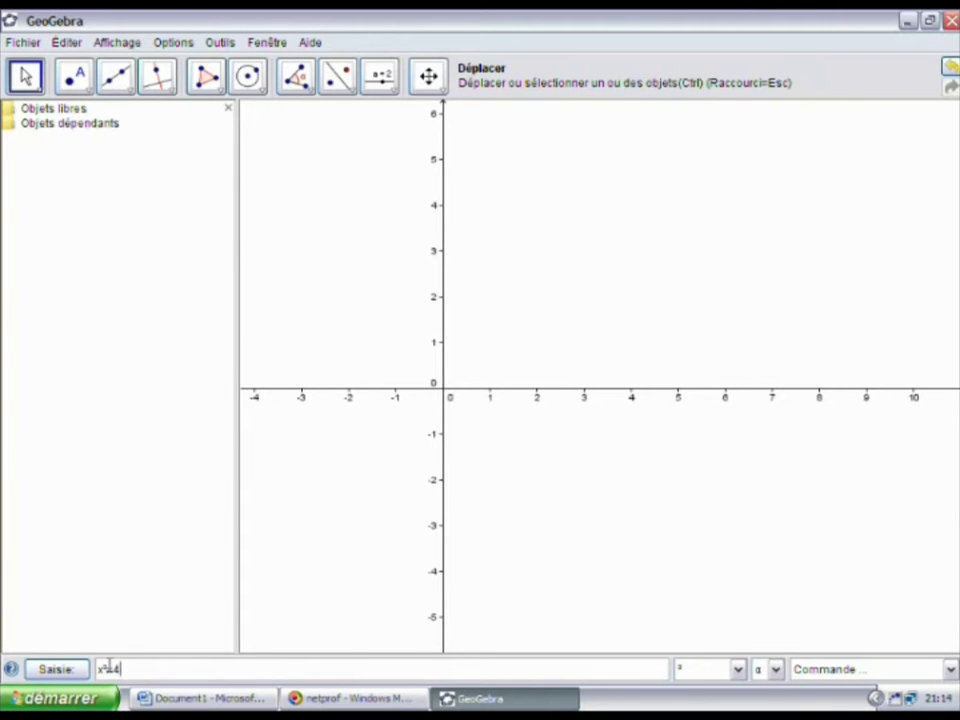
key("Return")
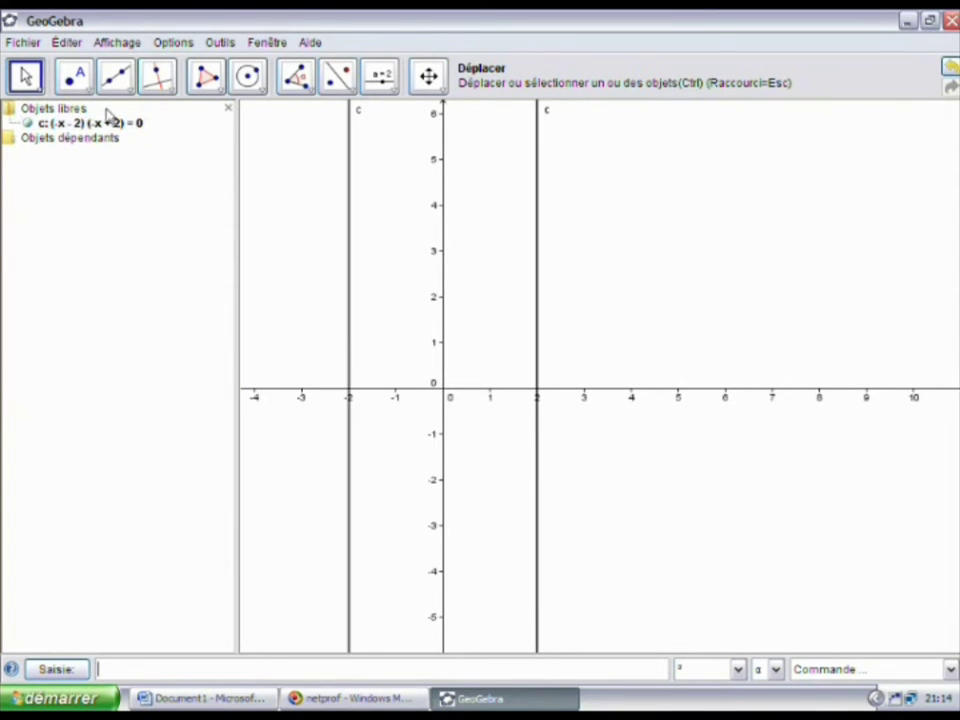
Switch the equation of parallel lines c to expanded form, and return it to factored form
right_click(109, 126)
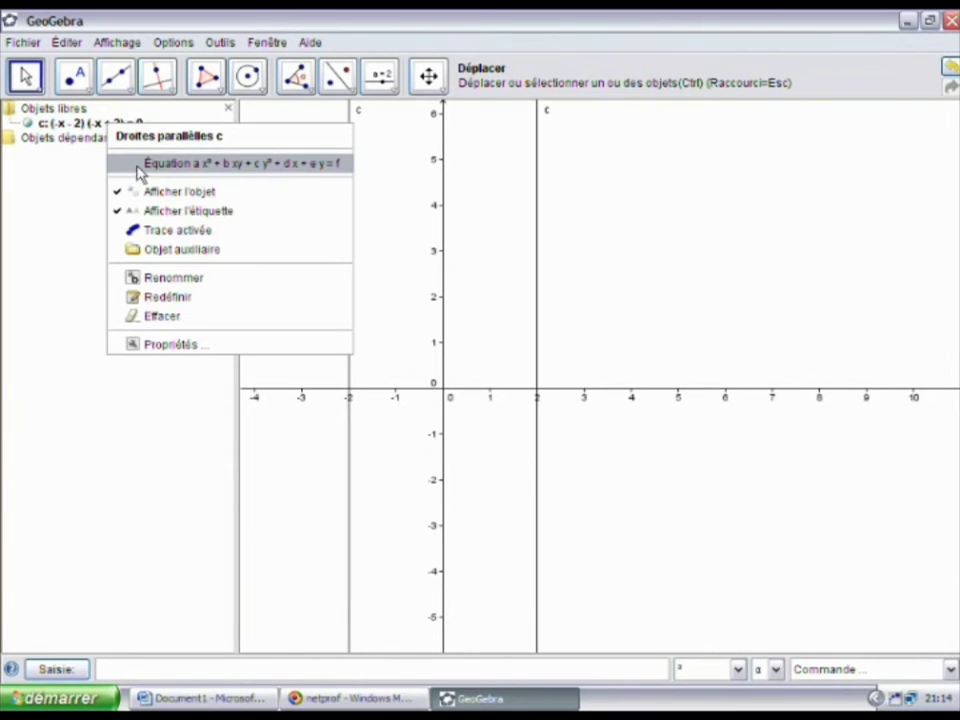
left_click(140, 165)
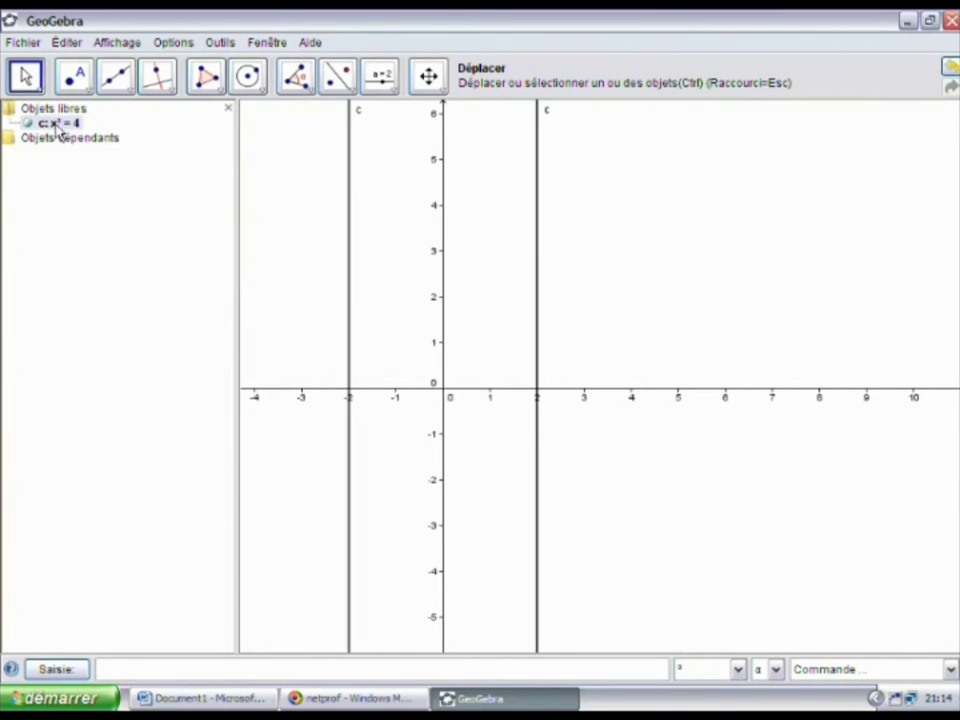
right_click(68, 126)
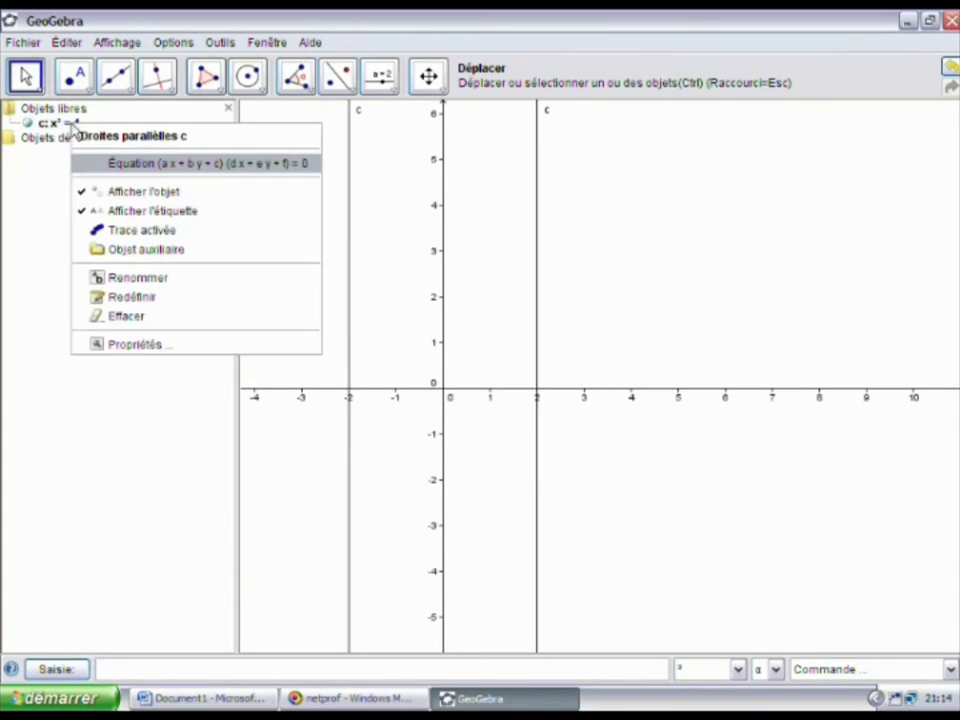
left_click(175, 170)
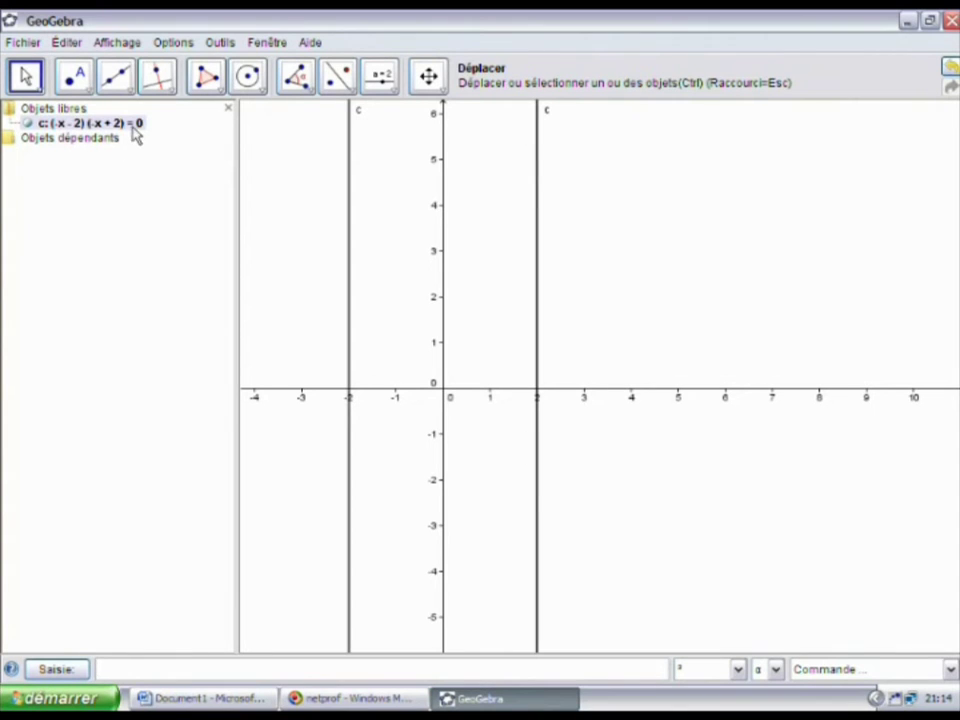
Switch to the Word document and examine the third equation, x²+6=0
left_click(232, 697)
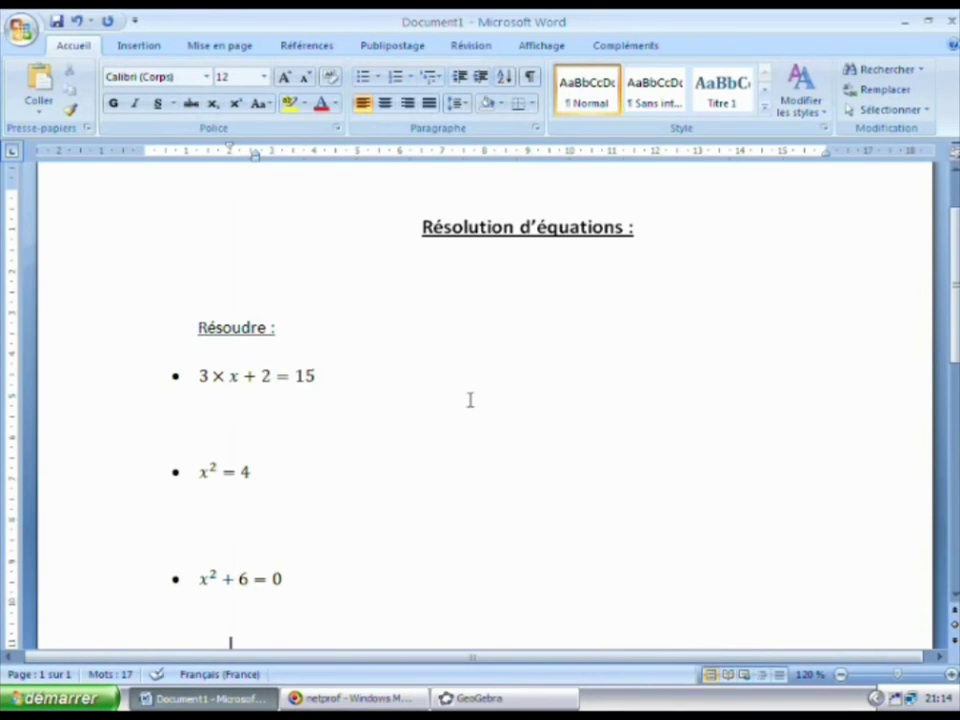
scroll(445, 401, "down", 4)
left_click(211, 433)
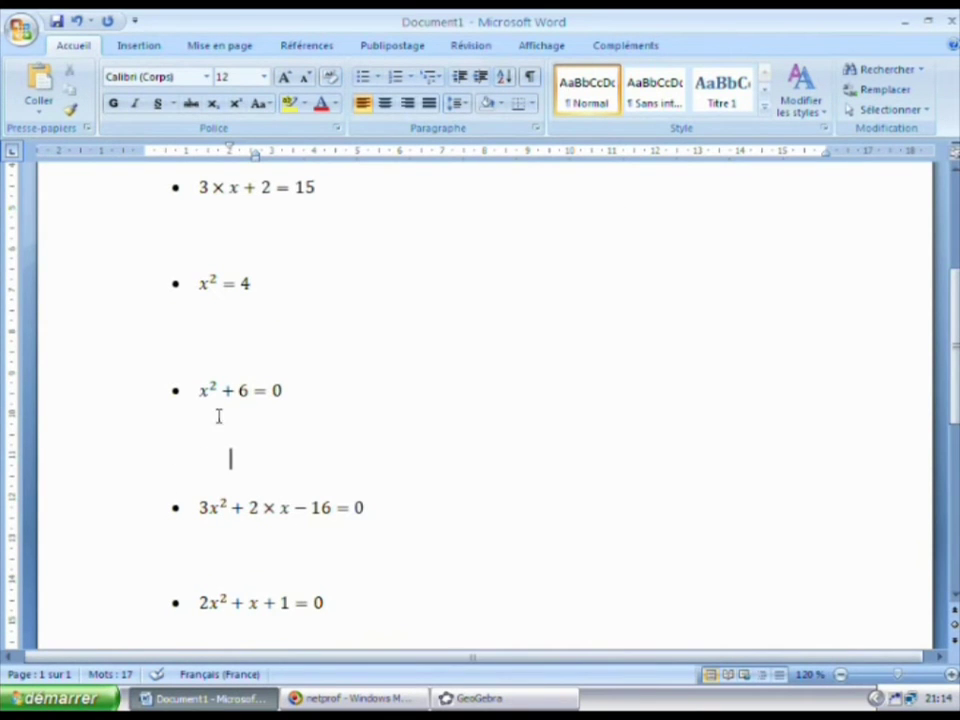
left_click(208, 388)
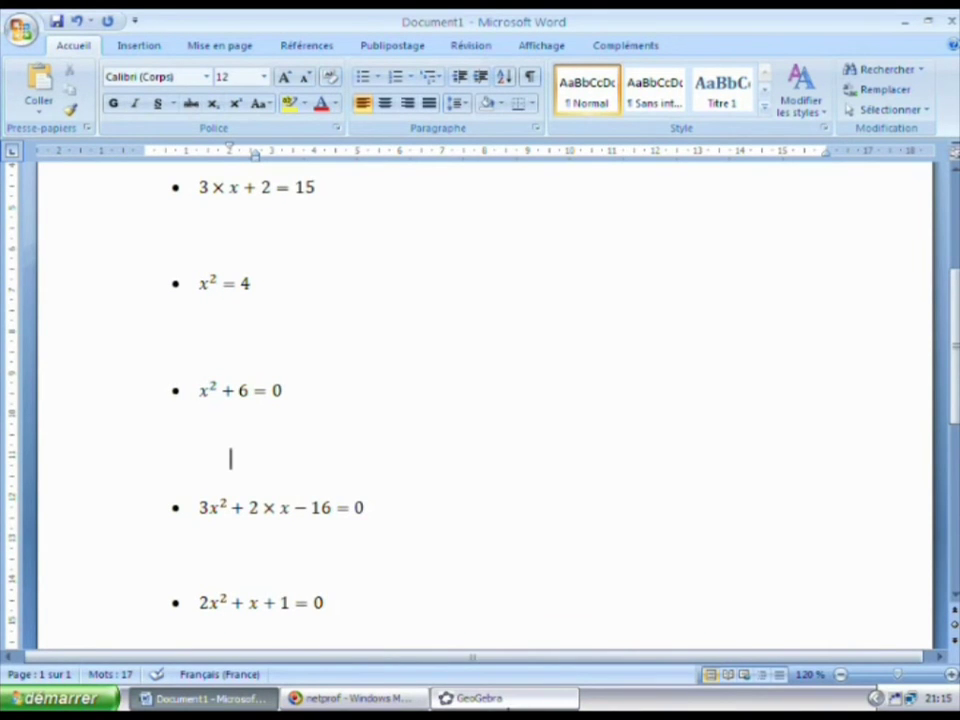
Switch back to GeoGebra and replace the parallel lines c with the equation x²+6=0
key("alt+Tab")
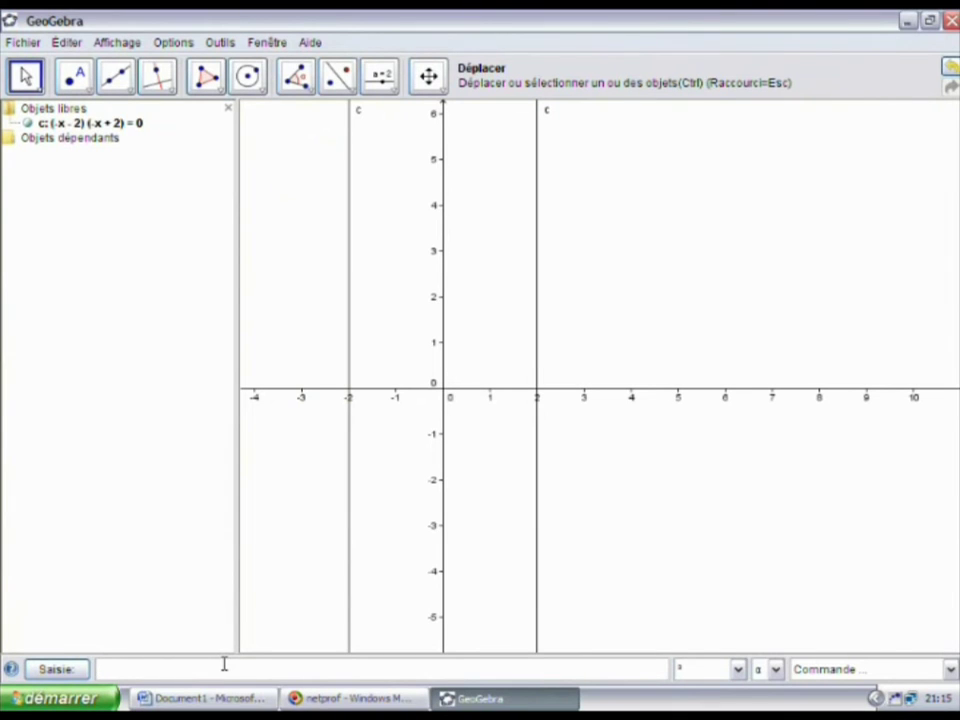
right_click(88, 124)
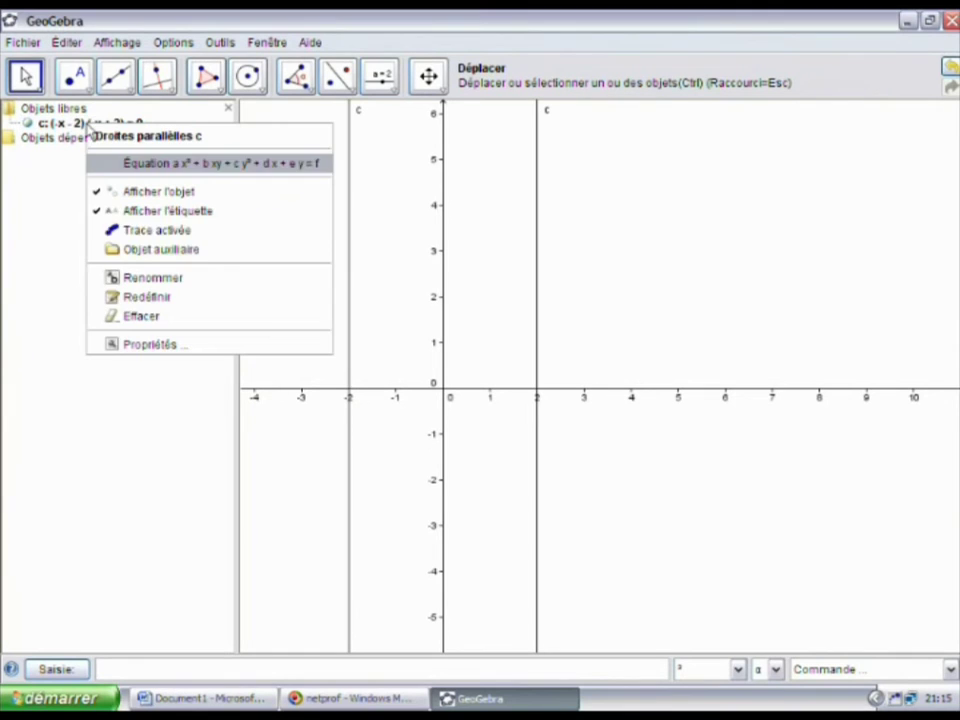
left_click(198, 320)
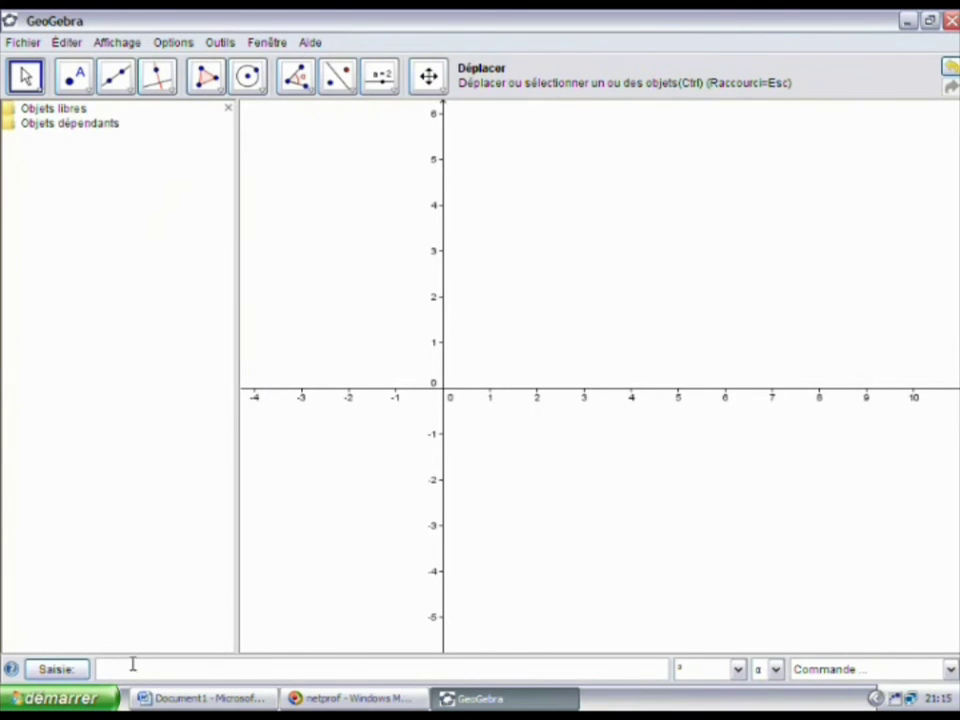
left_click(738, 669)
left_click(713, 553)
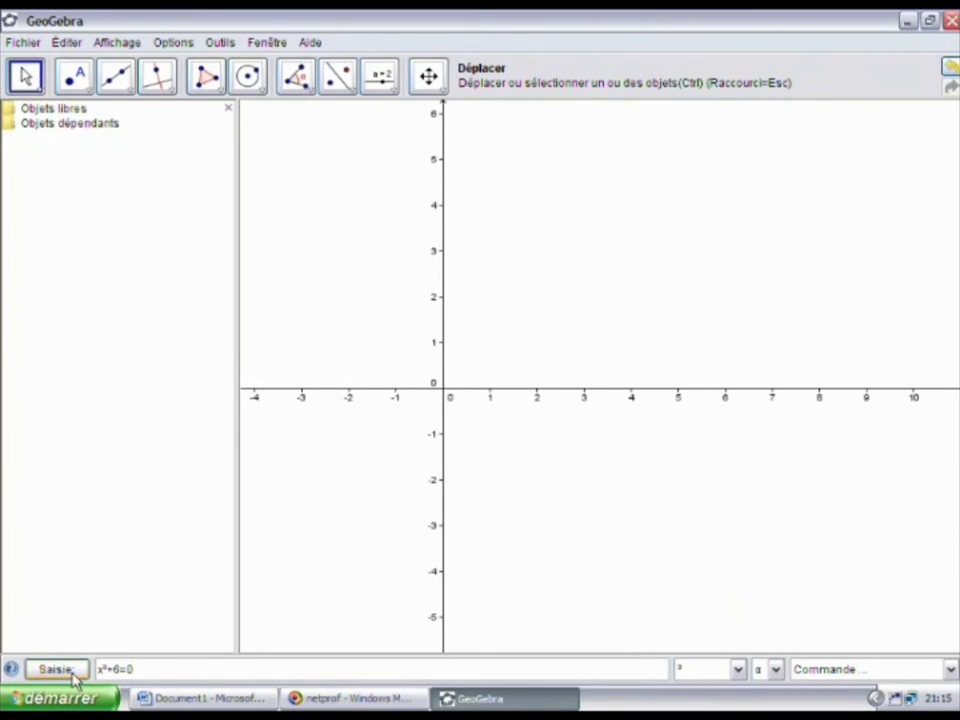
key("Return")
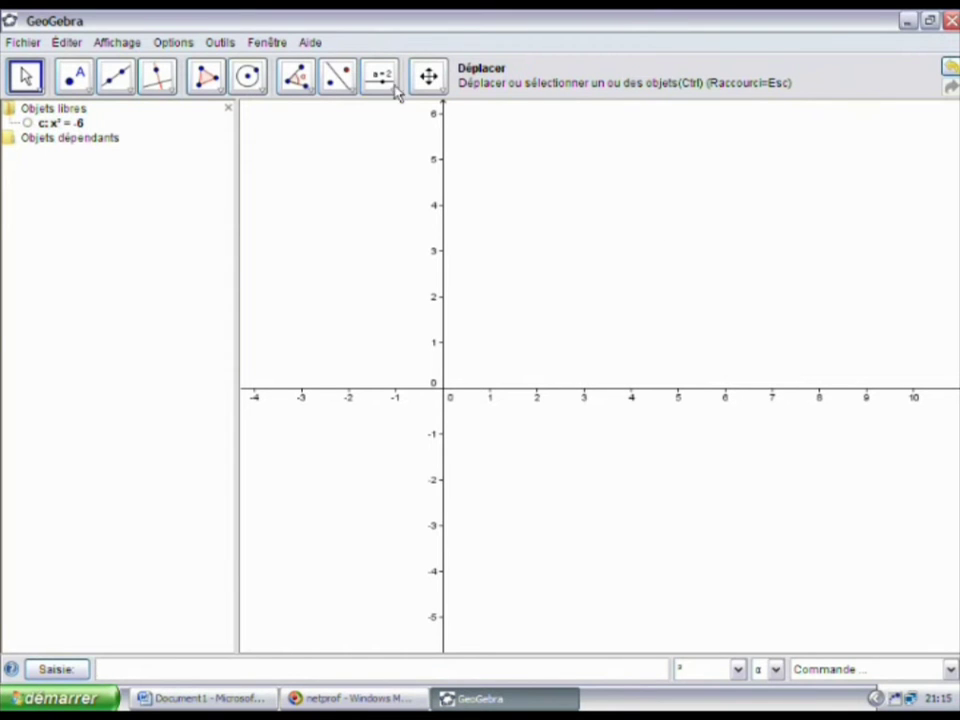
Pan the drawing sheet to look for a graph of c, and inspect the object type of c
left_click(441, 93)
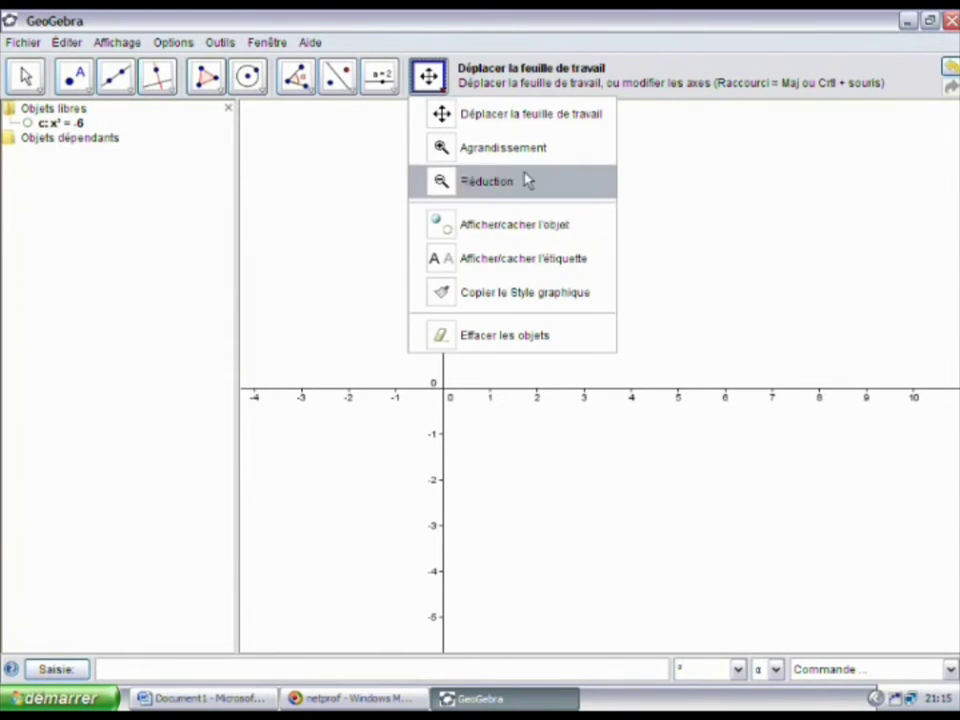
left_click(471, 118)
left_click_drag(453, 261, 678, 269)
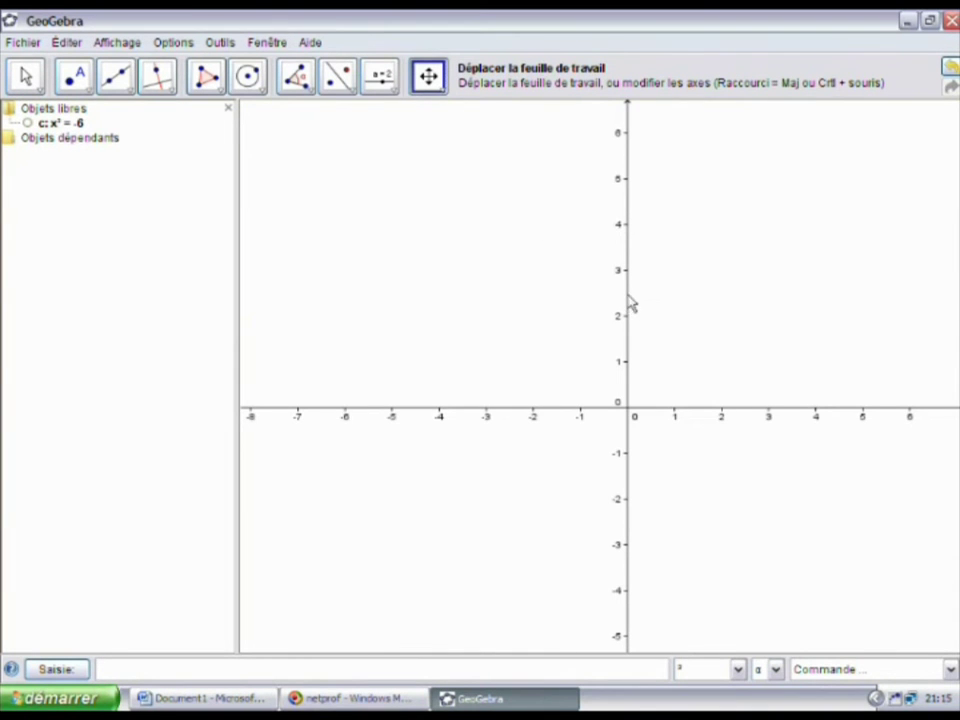
left_click_drag(643, 368, 456, 264)
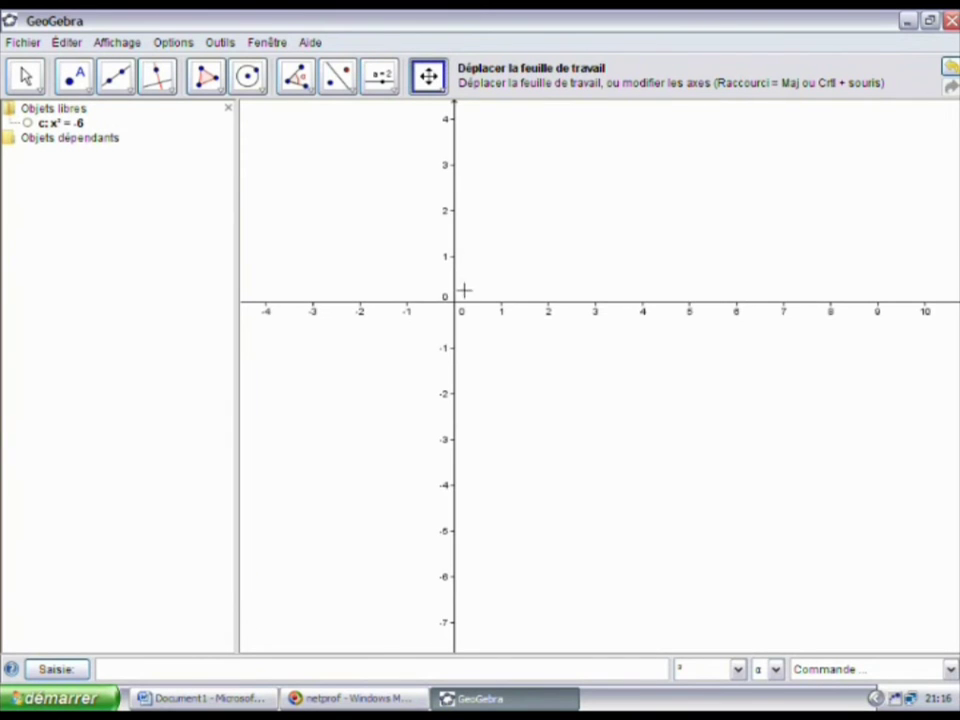
right_click(73, 128)
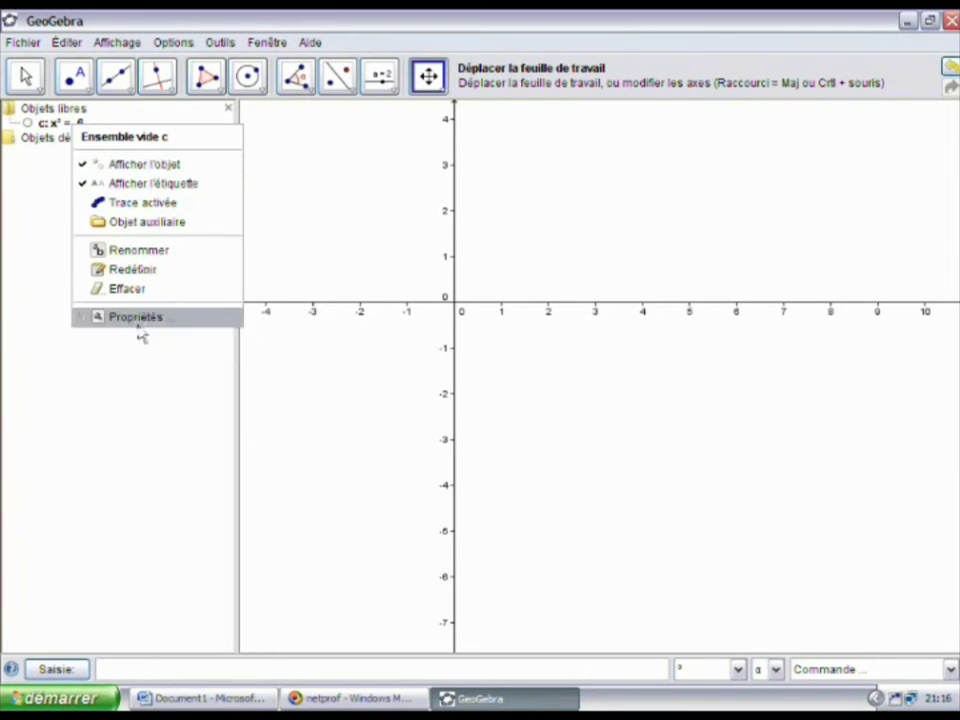
left_click(144, 380)
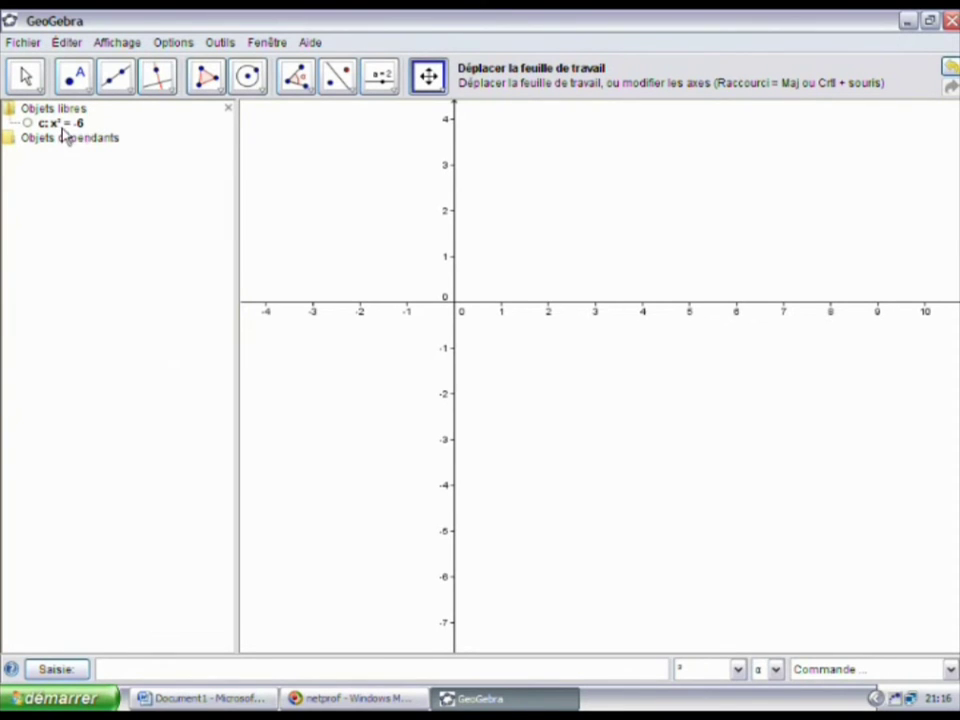
Examine the equation 3x²+2×x−16=0 in the Word document and place a reduced GeoGebra window beside it
left_click(190, 700)
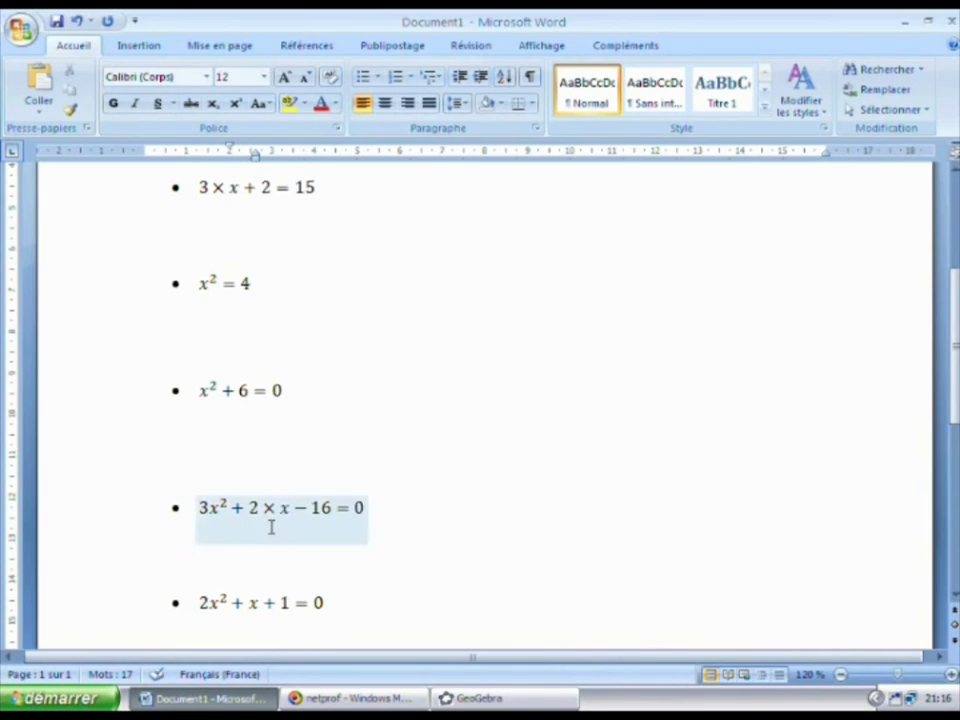
scroll(334, 439, "down", 2)
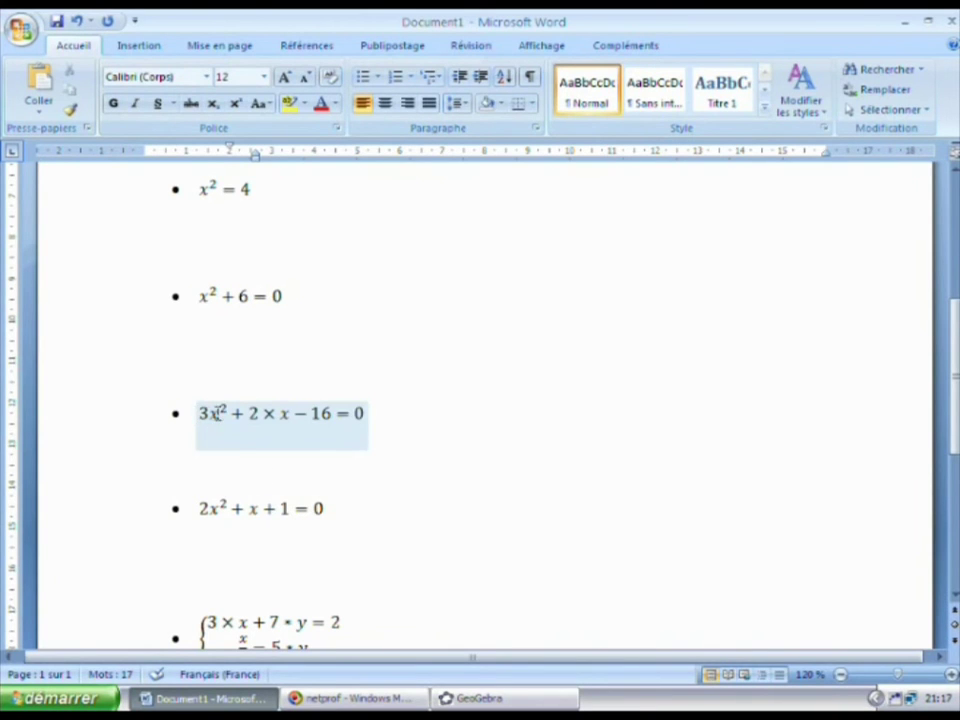
left_click(505, 698)
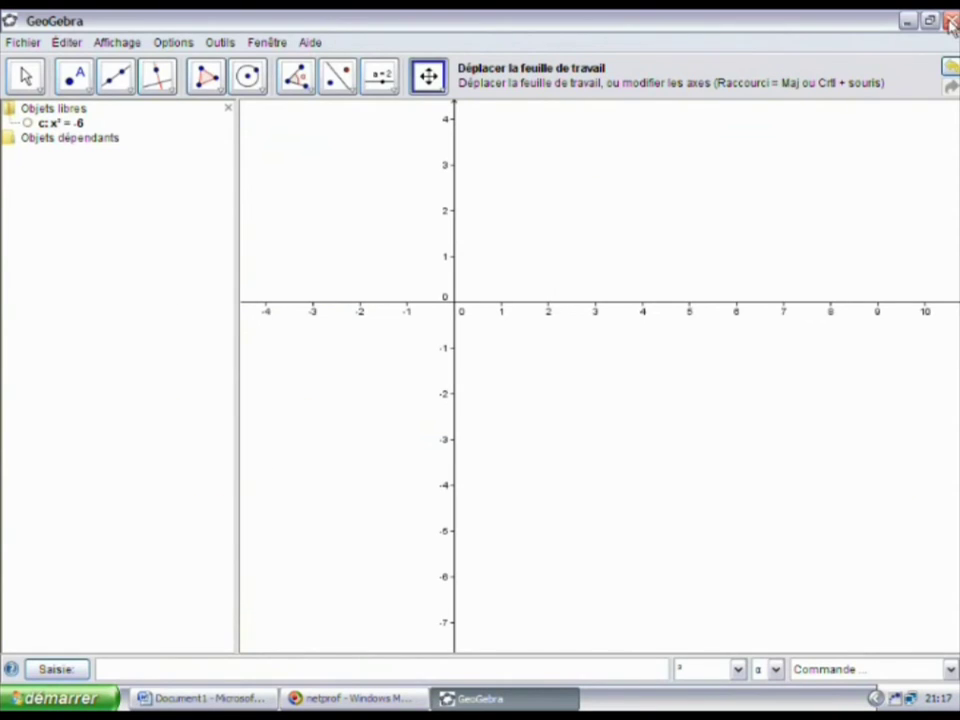
left_click(928, 14)
left_click_drag(456, 34, 757, 180)
left_click_drag(560, 178, 538, 66)
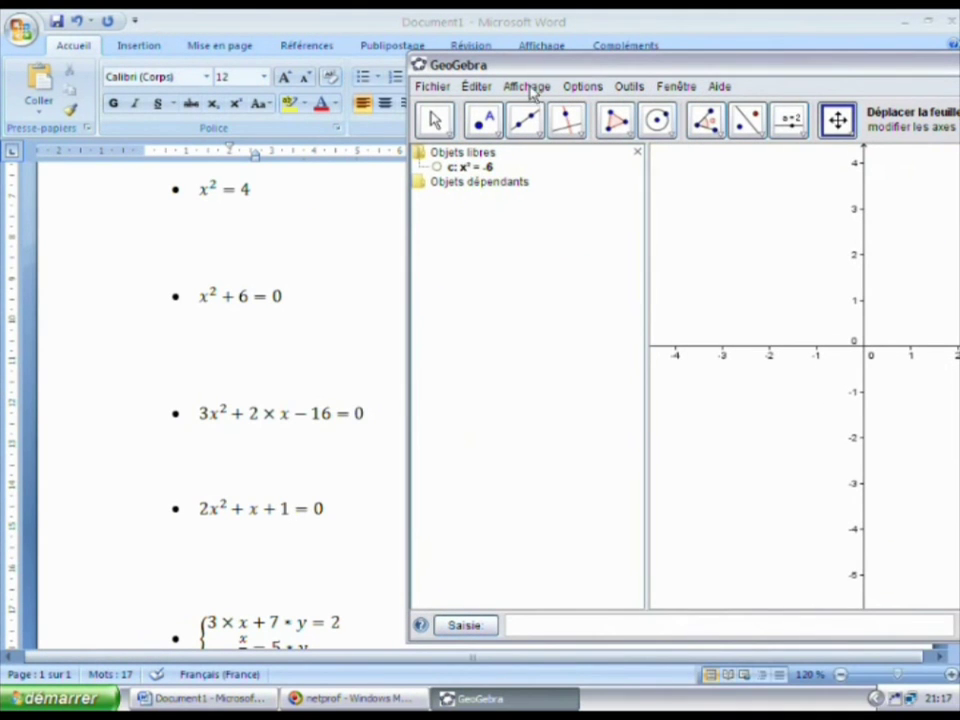
Replace object c with the equation 3*x^2+2*x-16=0 and maximize the GeoGebra window
right_click(462, 170)
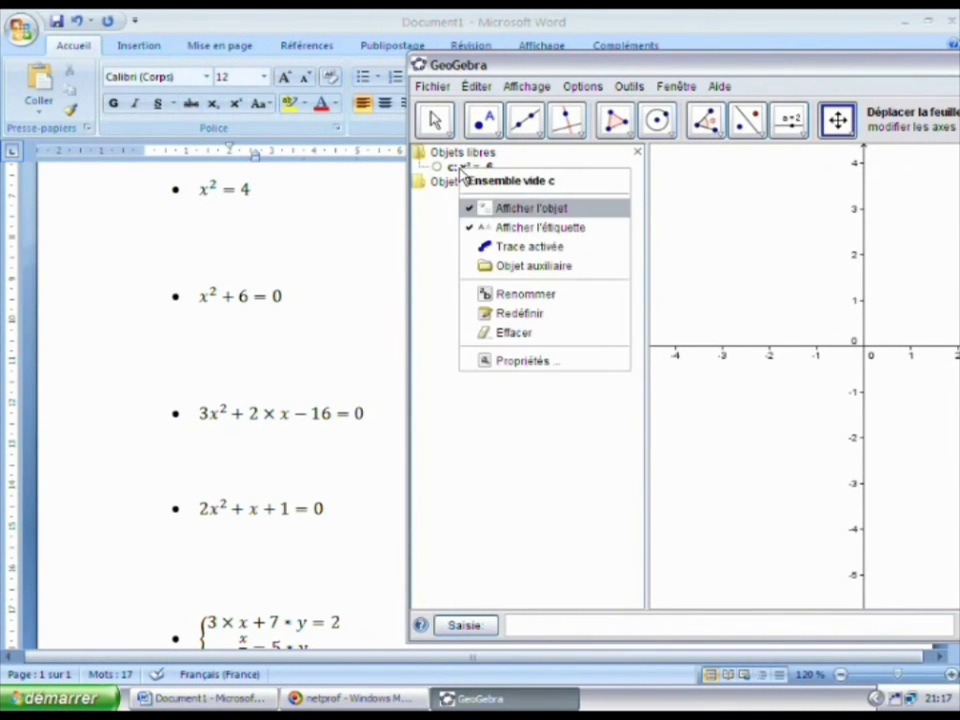
left_click(533, 340)
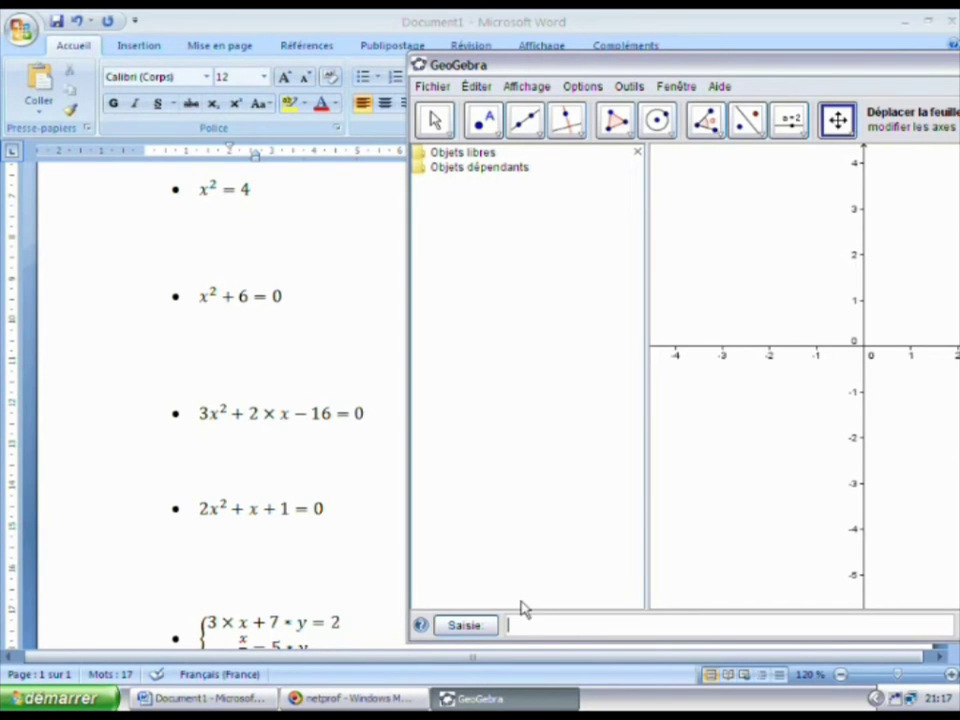
type("3")
type("*x^2+2*x-16=0")
key("Return")
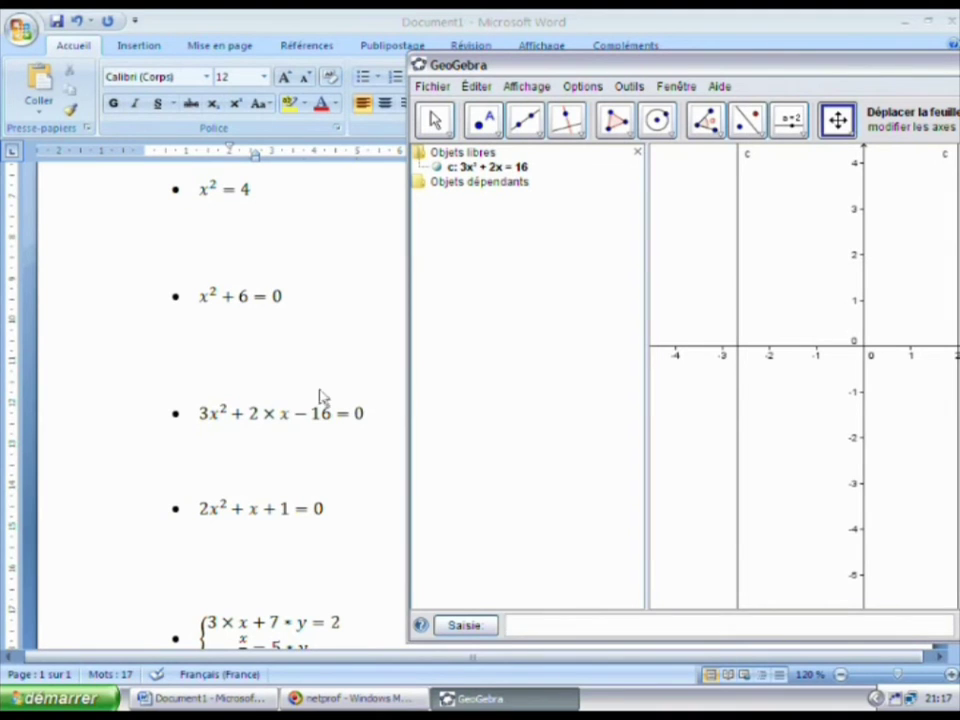
left_click_drag(707, 71, 605, 78)
left_click_drag(669, 78, 366, 26)
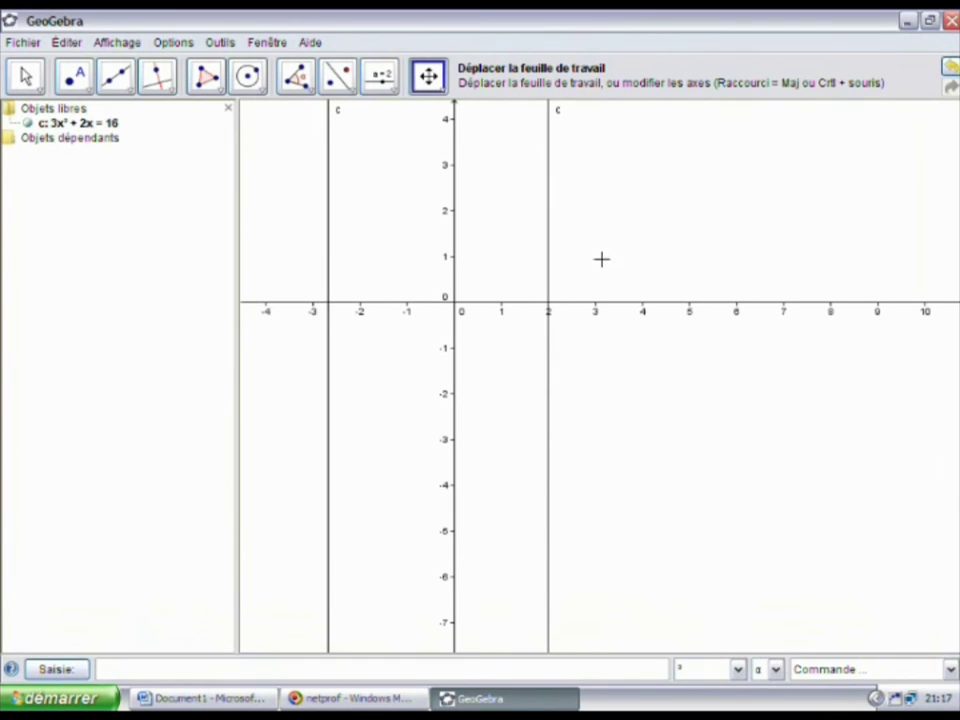